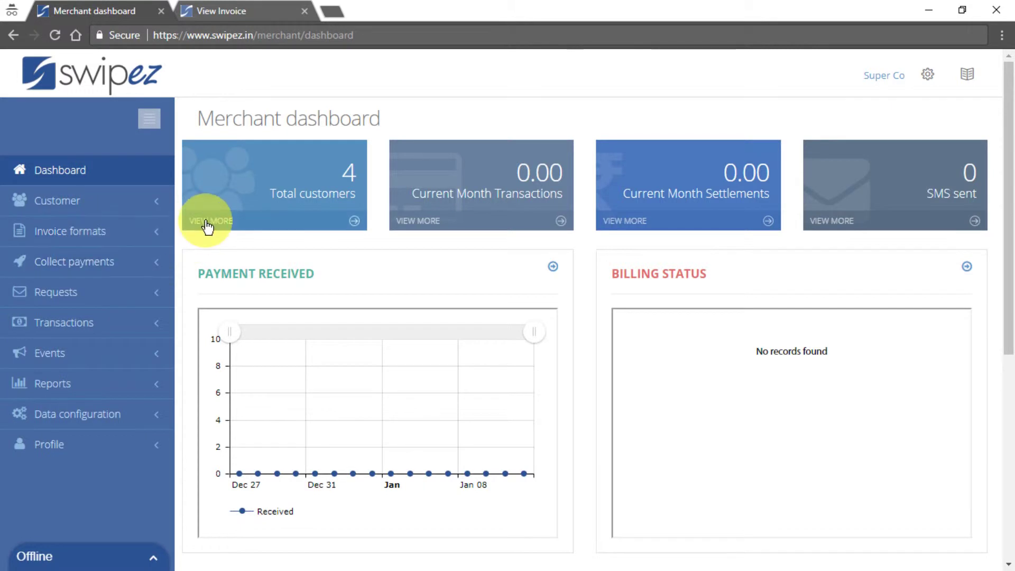
Expand the Invoice formats menu in the merchant dashboard sidebar.
{"action": "left_click", "coordinate": [142, 236]}
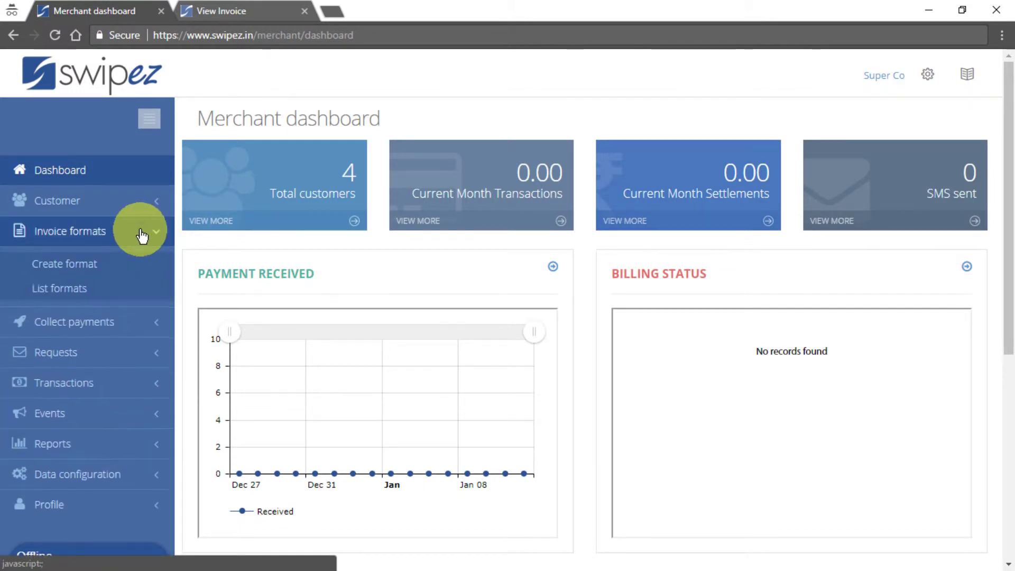
Open Create format and preview the Standard template's sample invoice, then close it.
{"action": "left_click", "coordinate": [87, 271]}
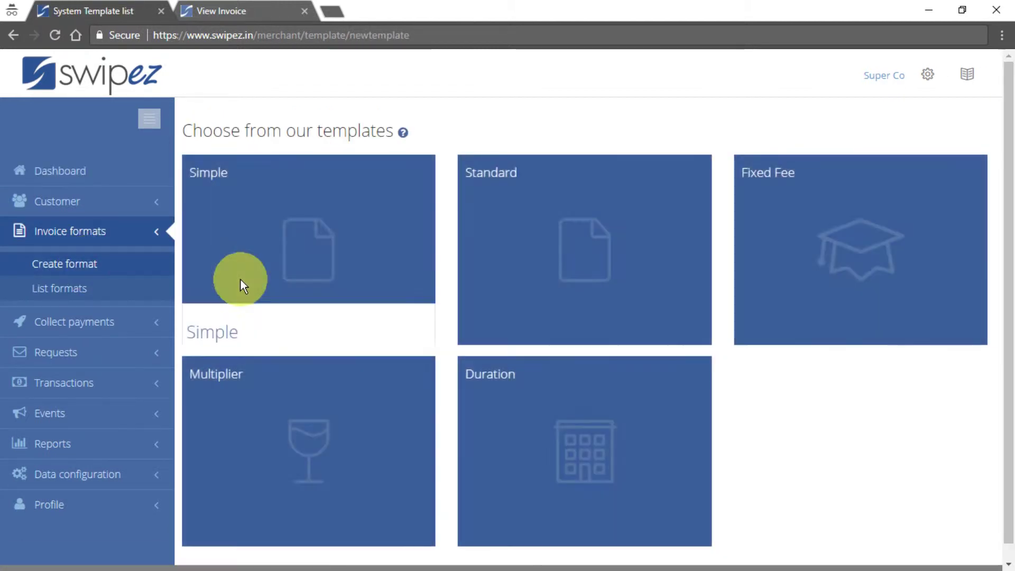
{"action": "mouse_move", "coordinate": [261, 281]}
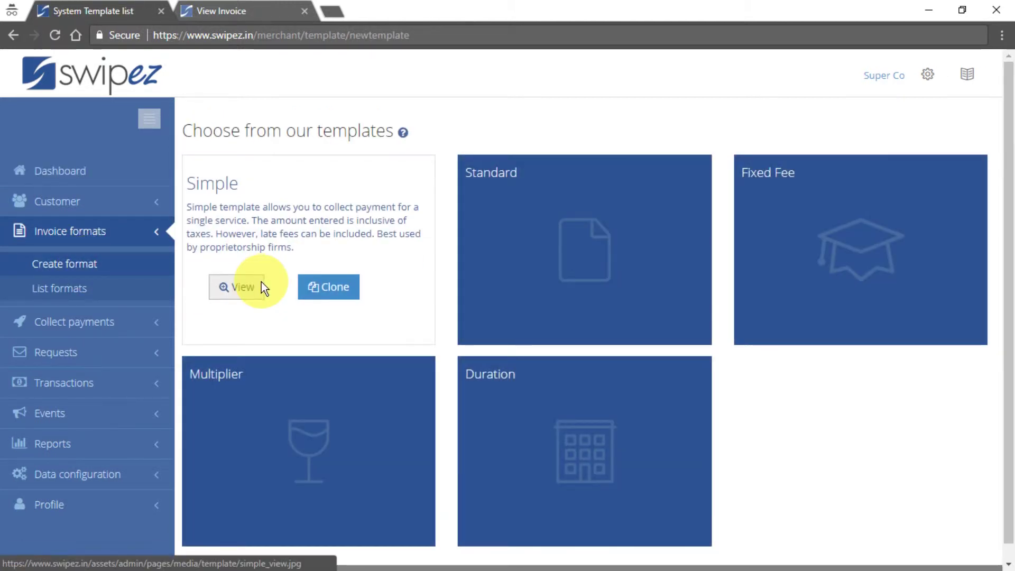
{"action": "mouse_move", "coordinate": [506, 297]}
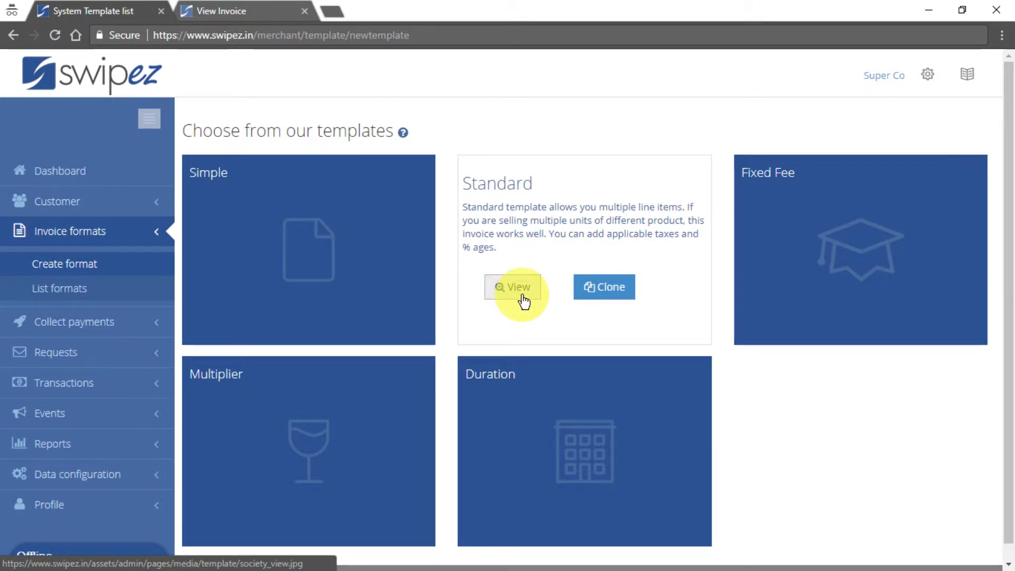
{"action": "left_click", "coordinate": [521, 295]}
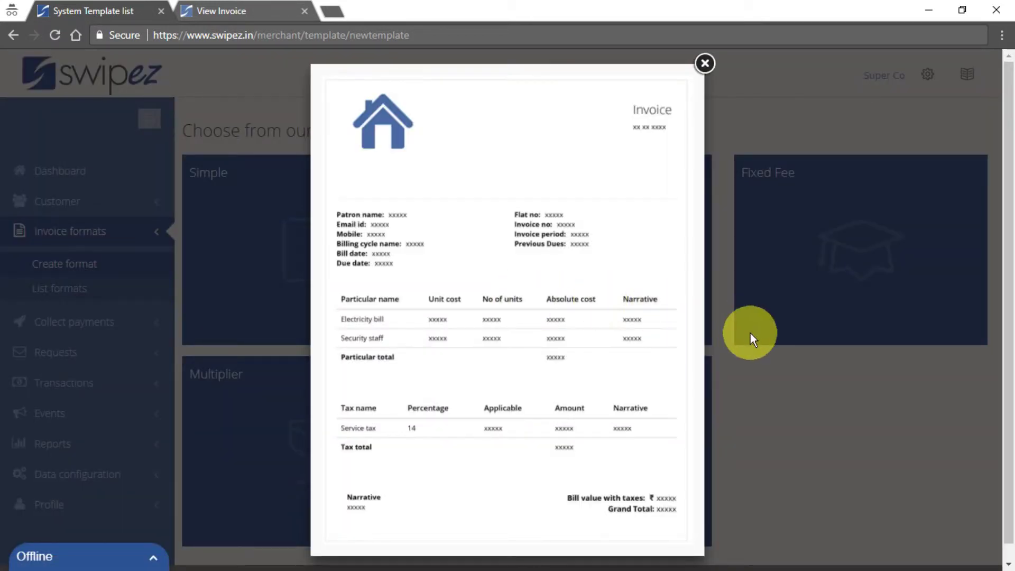
{"action": "left_click", "coordinate": [747, 349]}
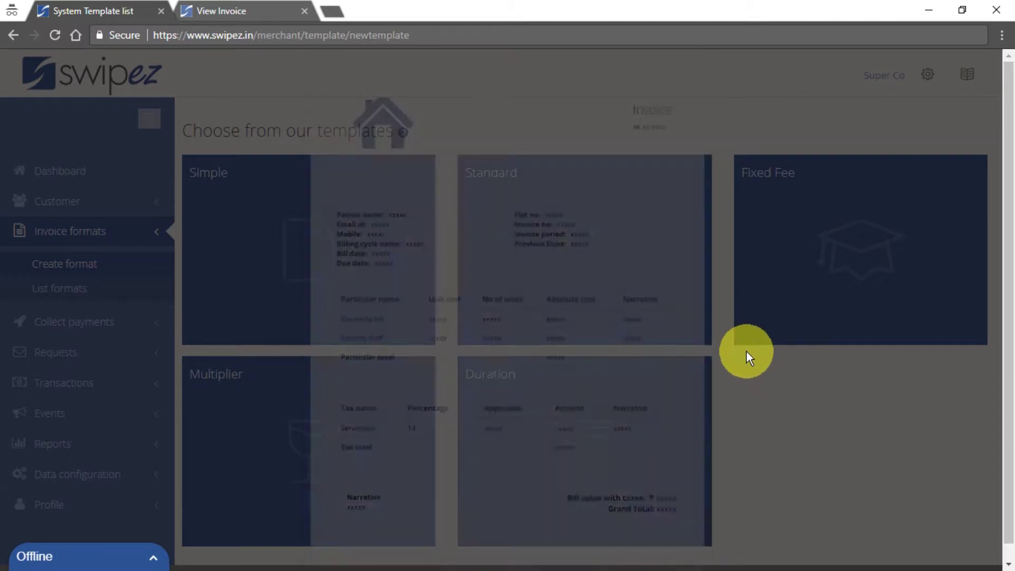
{"action": "mouse_move", "coordinate": [675, 324]}
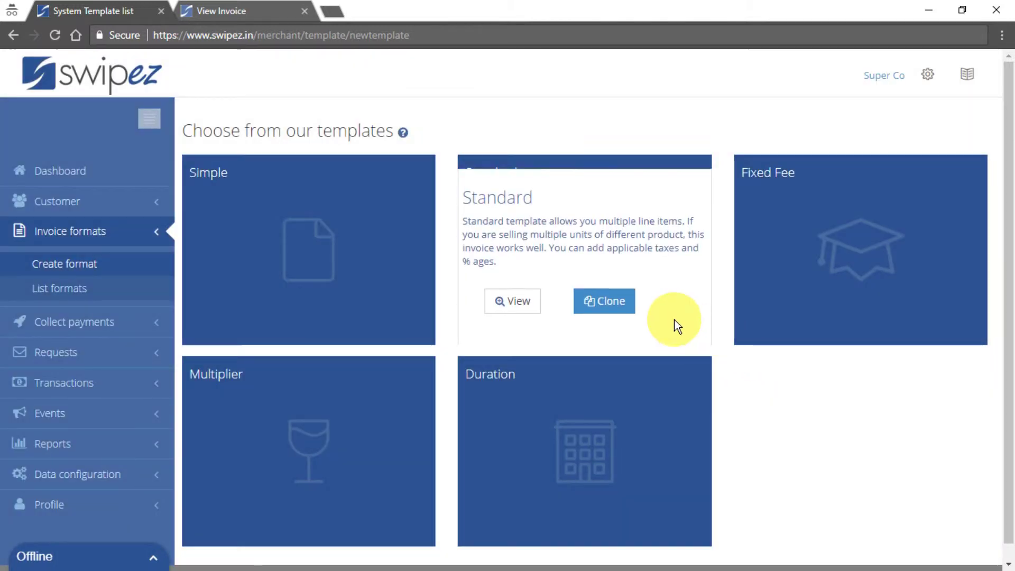
Clone the Standard template and name it 'First format'.
{"action": "left_click", "coordinate": [606, 300]}
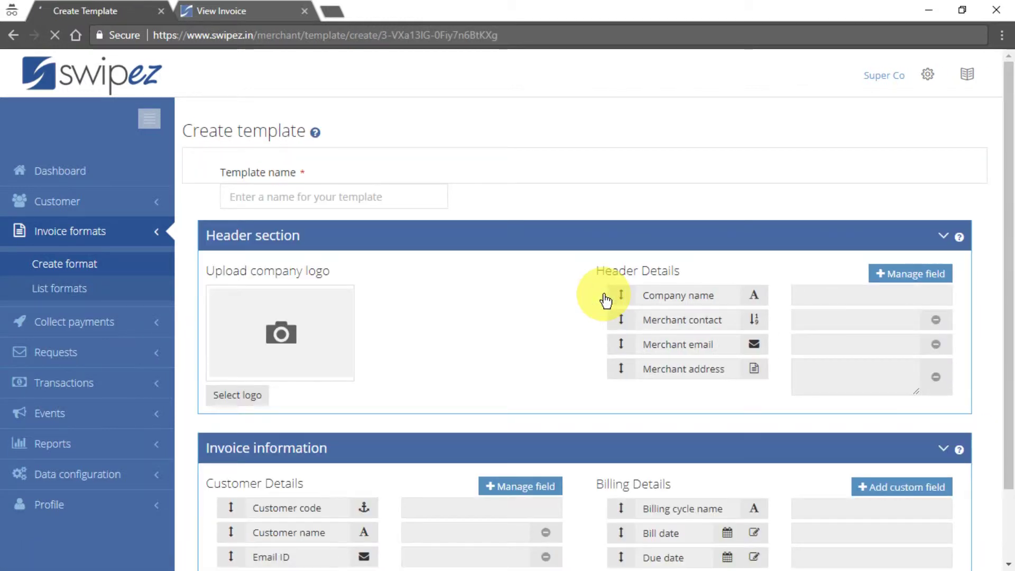
{"action": "left_click", "coordinate": [374, 197]}
{"action": "type", "text": "First format"}
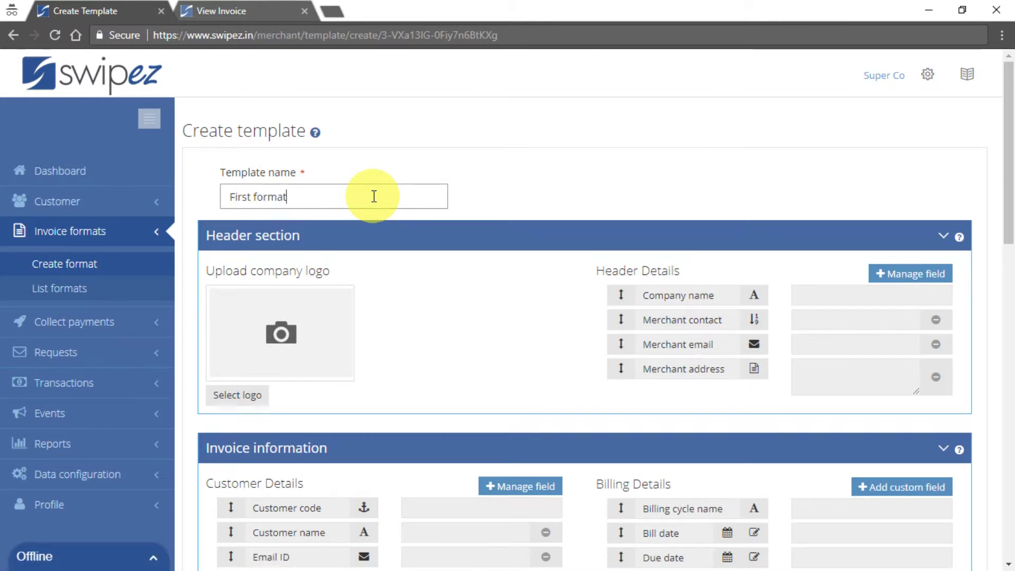
Upload company_logo.png as the template's company logo.
{"action": "left_click", "coordinate": [263, 393]}
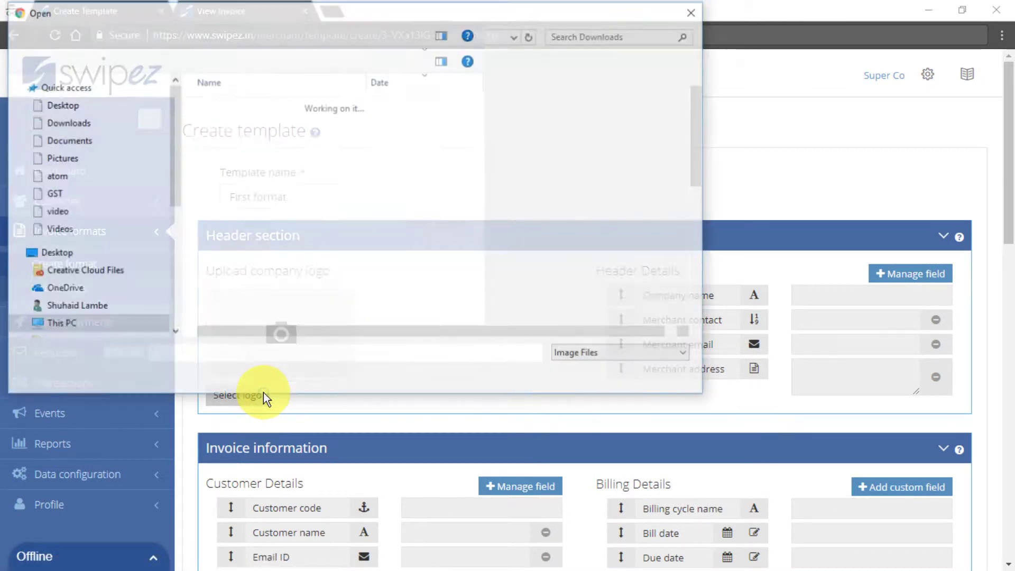
{"action": "double_click", "coordinate": [249, 167]}
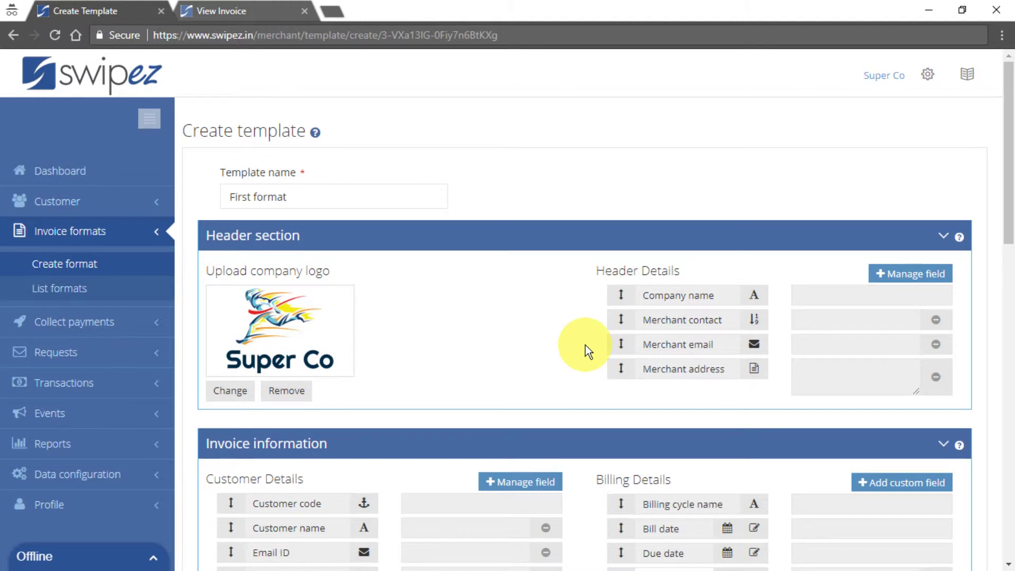
{"action": "left_click", "coordinate": [903, 276]}
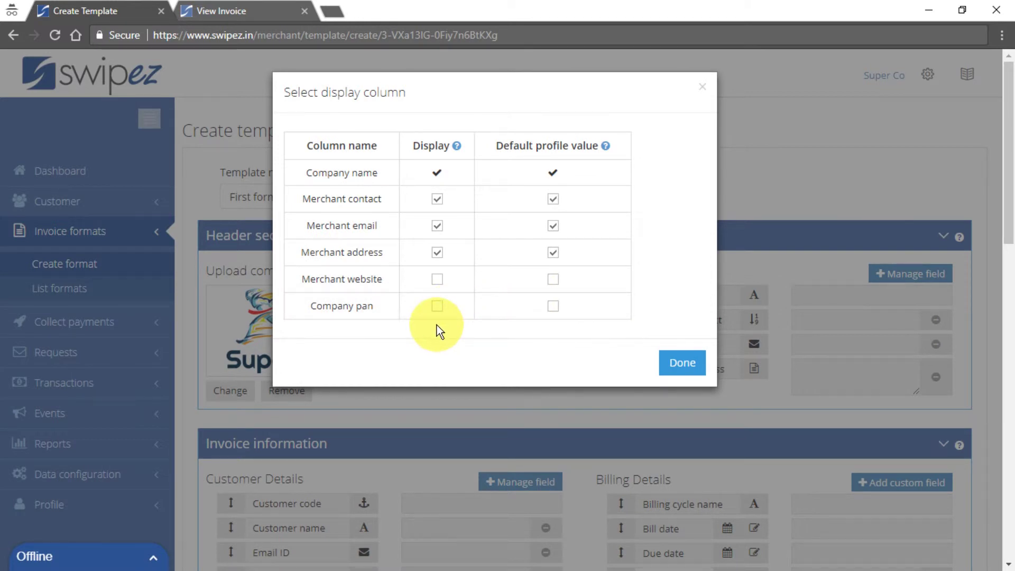
Show Company pan in the header and move Merchant contact below Merchant address.
{"action": "left_click", "coordinate": [437, 306]}
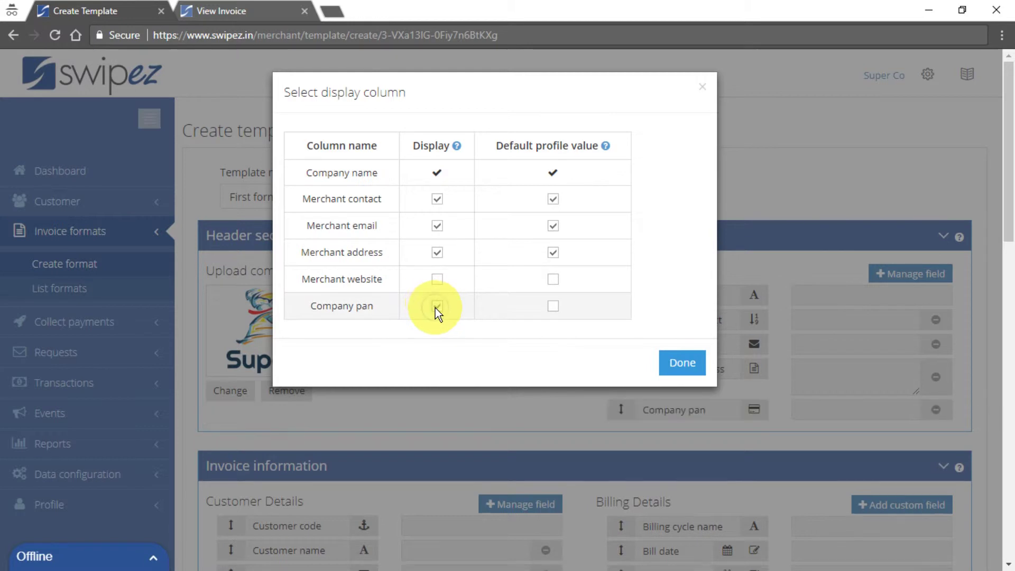
{"action": "left_click", "coordinate": [683, 363]}
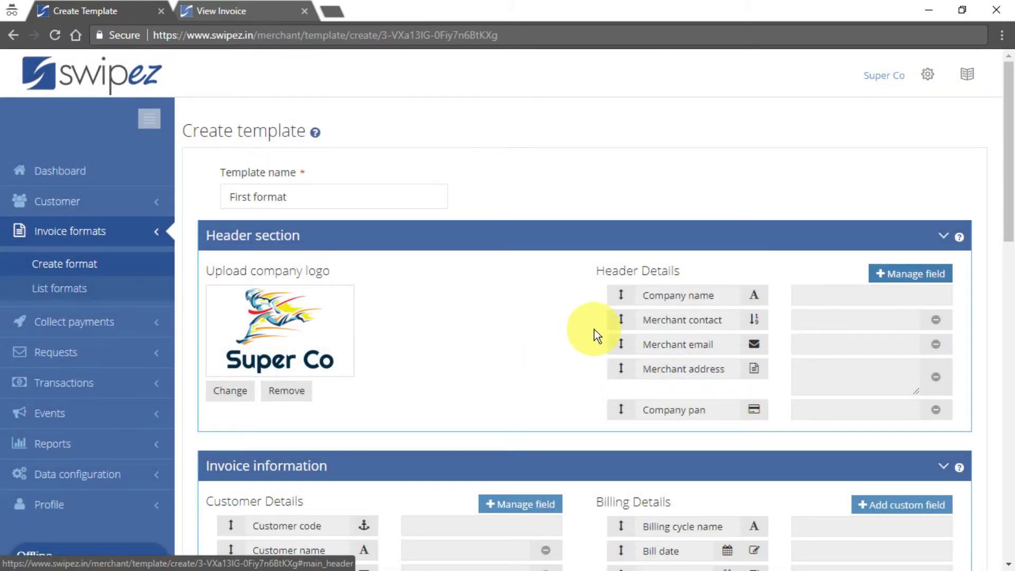
{"action": "left_click_drag", "start_coordinate": [617, 319], "coordinate": [614, 428]}
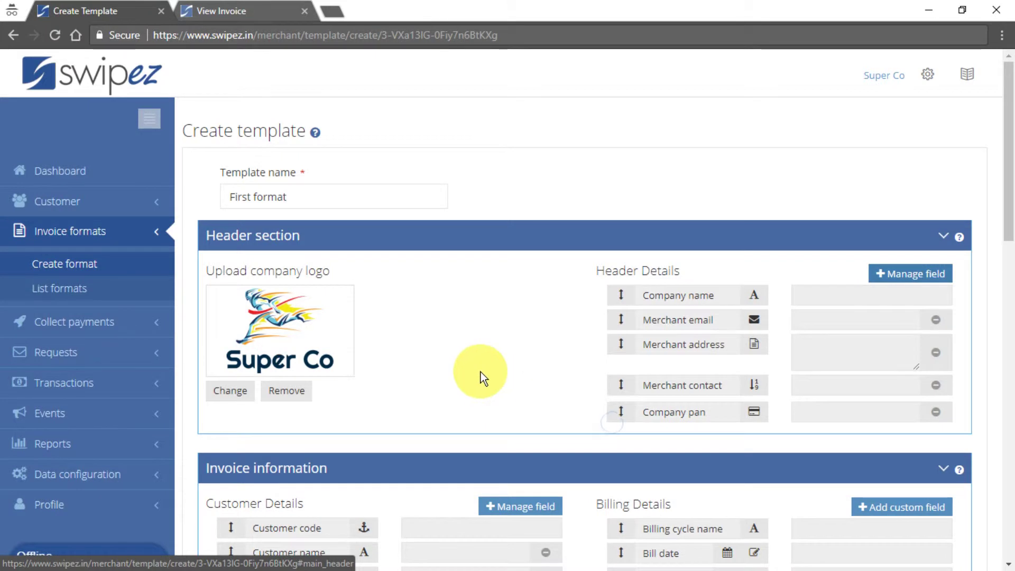
Add Address to the displayed customer detail fields.
{"action": "scroll", "coordinate": [480, 376], "scroll_direction": "down", "scroll_amount": 3}
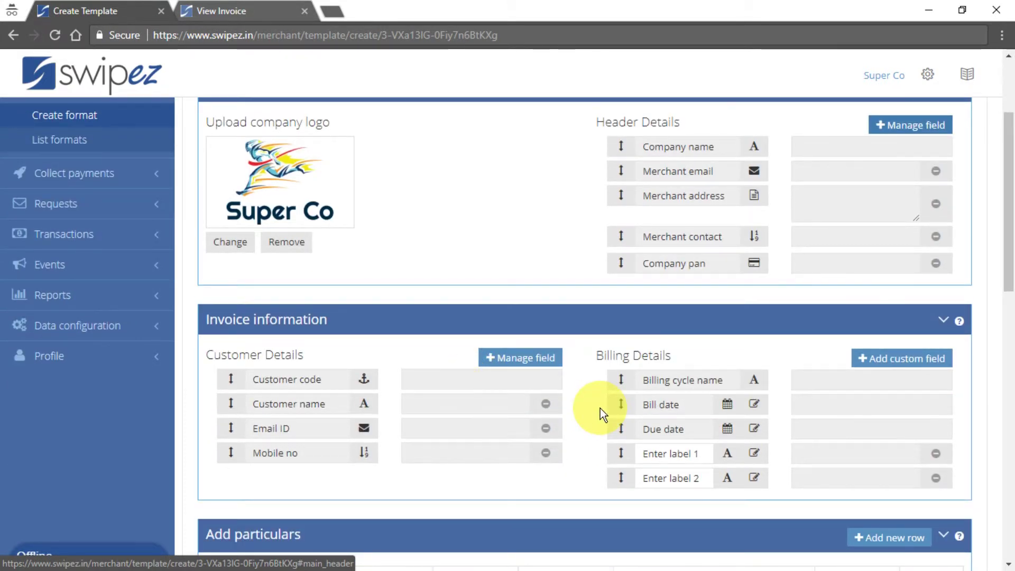
{"action": "left_click", "coordinate": [555, 359]}
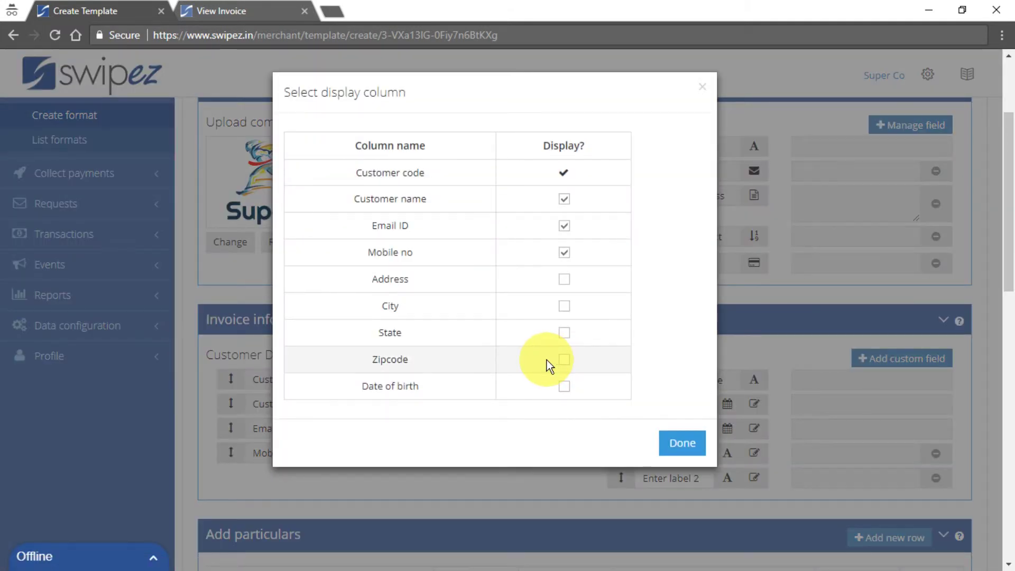
{"action": "left_click", "coordinate": [565, 279]}
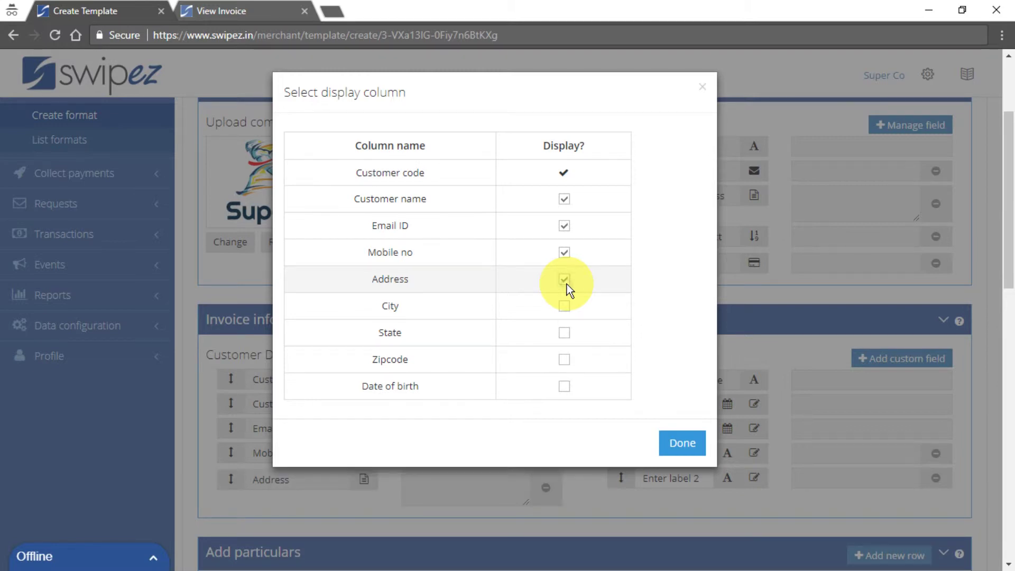
{"action": "left_click", "coordinate": [674, 444]}
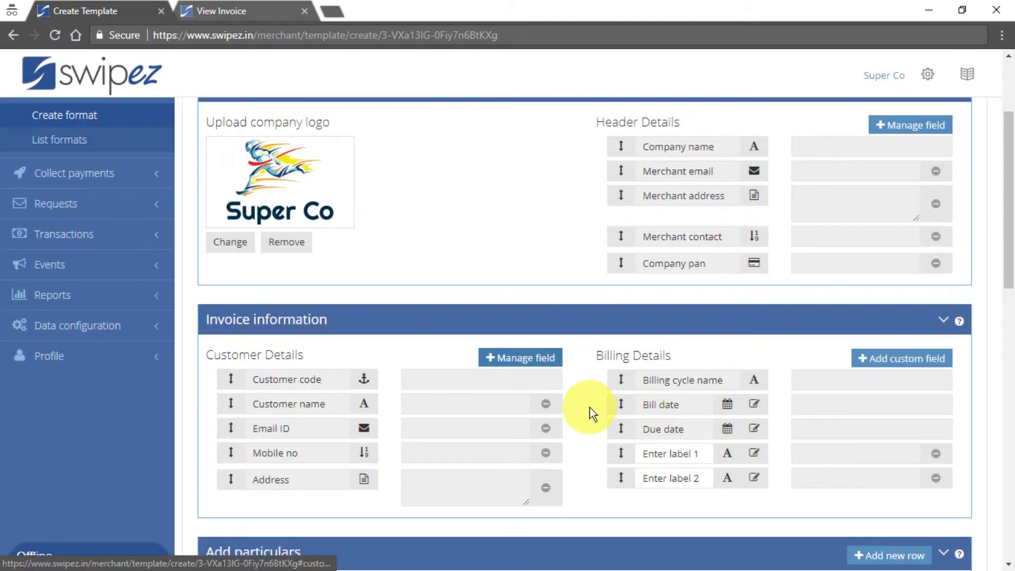
Remove the blank Enter label 1 and Enter label 2 billing fields.
{"action": "left_click", "coordinate": [933, 456]}
{"action": "left_click", "coordinate": [932, 462]}
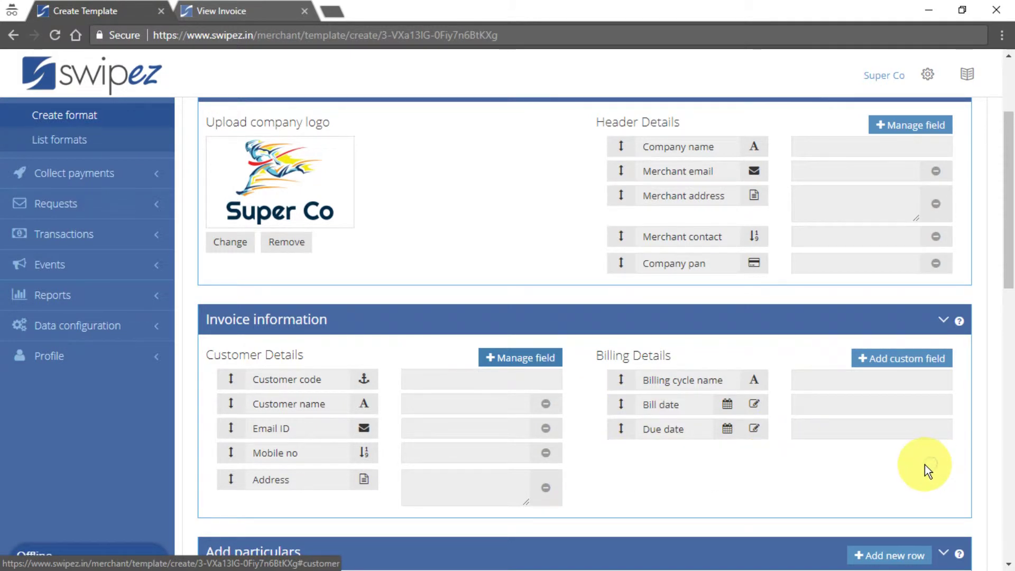
{"action": "scroll", "coordinate": [925, 464], "scroll_direction": "down", "scroll_amount": 1}
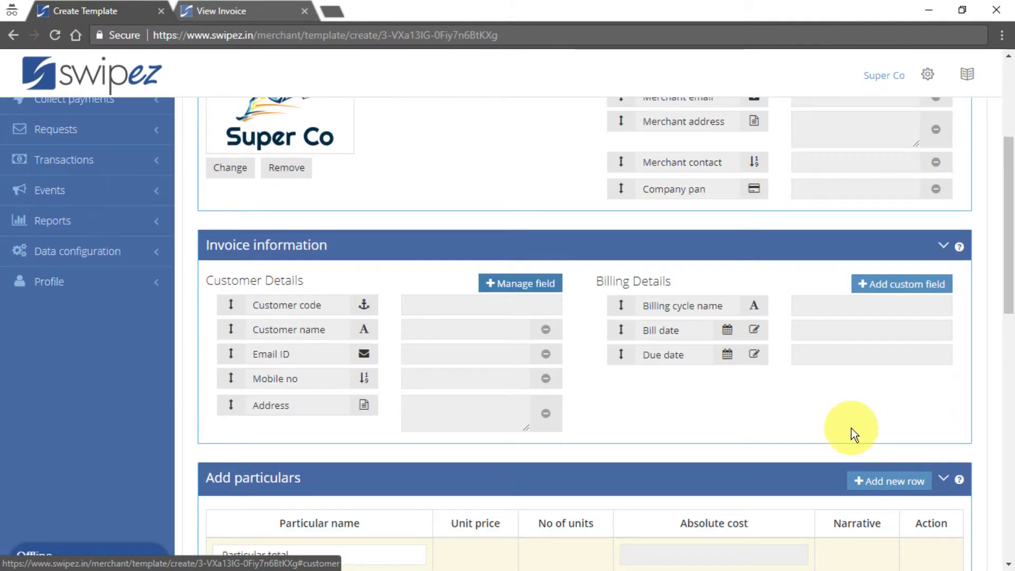
{"action": "scroll", "coordinate": [852, 429], "scroll_direction": "down", "scroll_amount": 1}
{"action": "scroll", "coordinate": [707, 396], "scroll_direction": "down", "scroll_amount": 1}
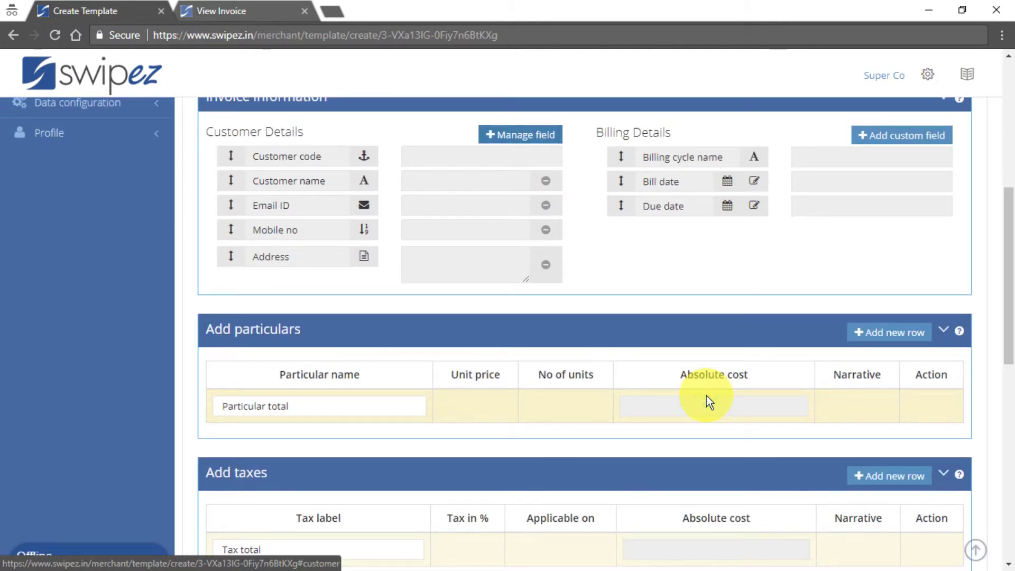
{"action": "left_click", "coordinate": [889, 344]}
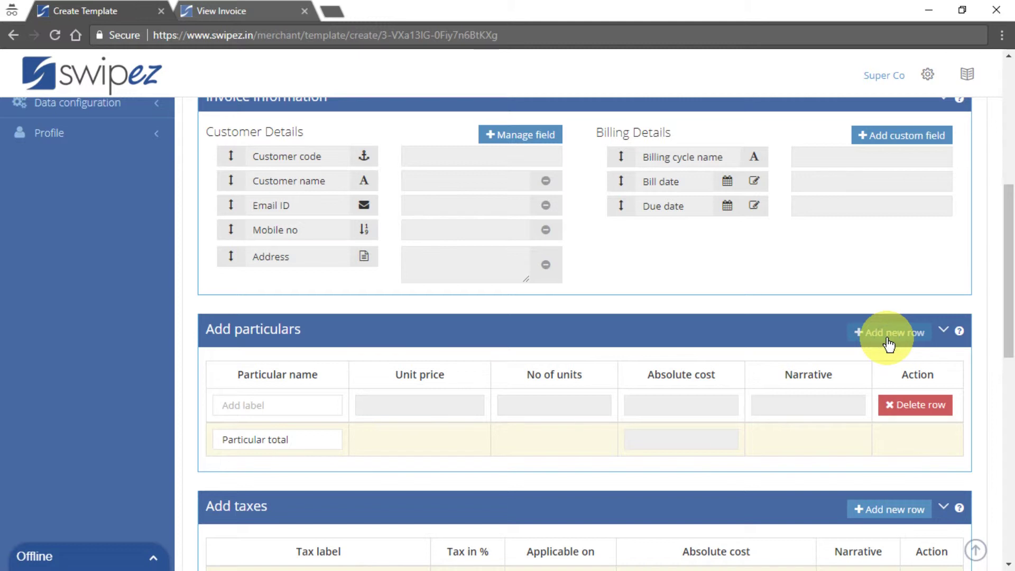
Label the first particulars row 'Item #1' and delete the two extra blank rows.
{"action": "left_click", "coordinate": [308, 404]}
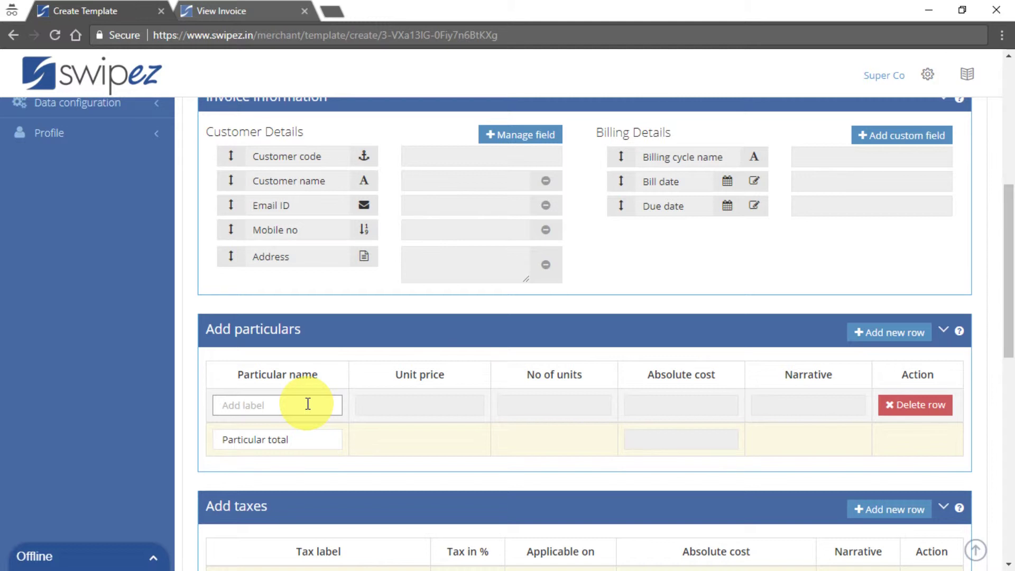
{"action": "type", "text": "Item #1"}
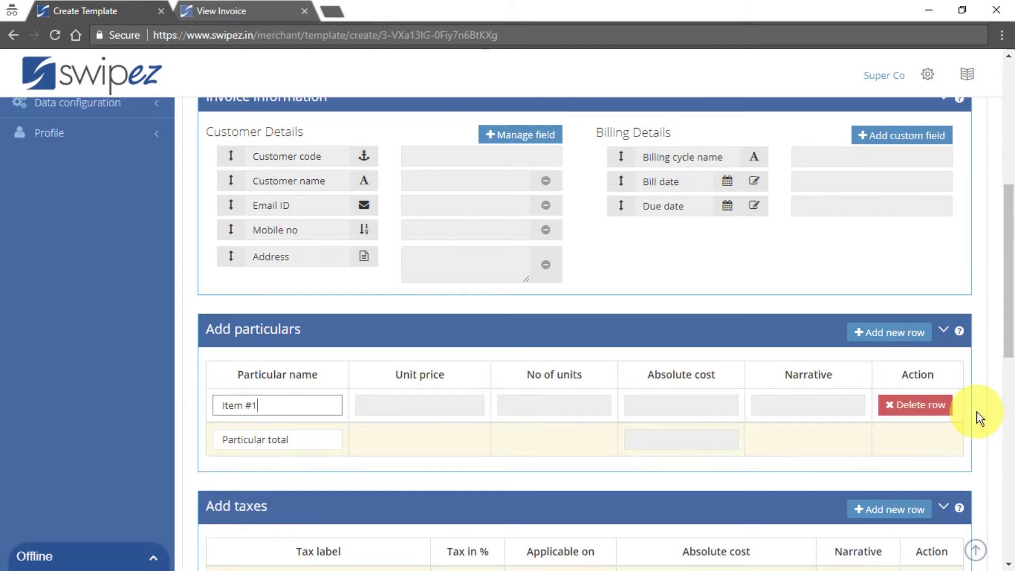
{"action": "scroll", "coordinate": [977, 413], "scroll_direction": "down", "scroll_amount": 2}
{"action": "scroll", "coordinate": [977, 412], "scroll_direction": "down", "scroll_amount": 1}
{"action": "left_click", "coordinate": [909, 190]}
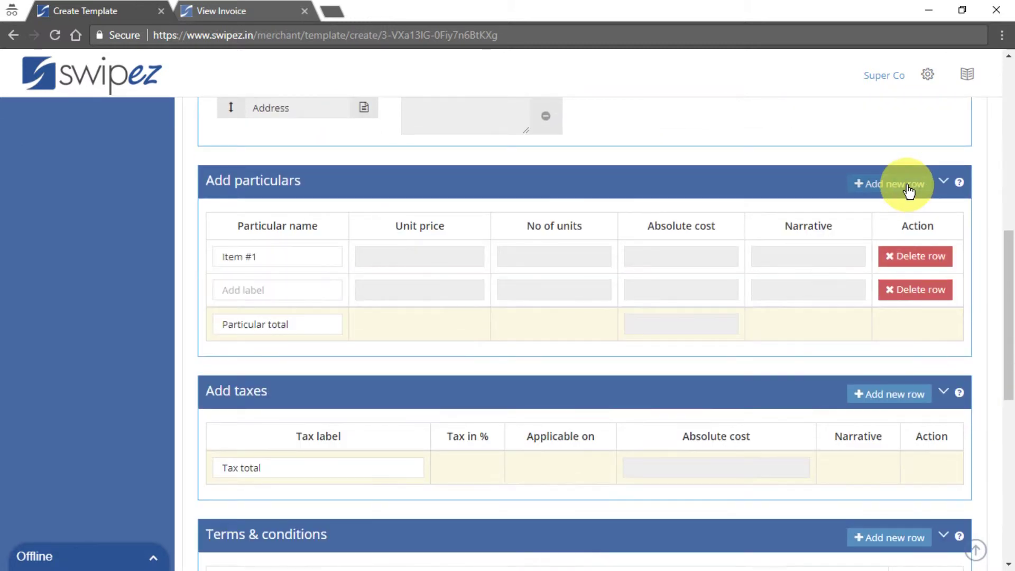
{"action": "left_click", "coordinate": [909, 190]}
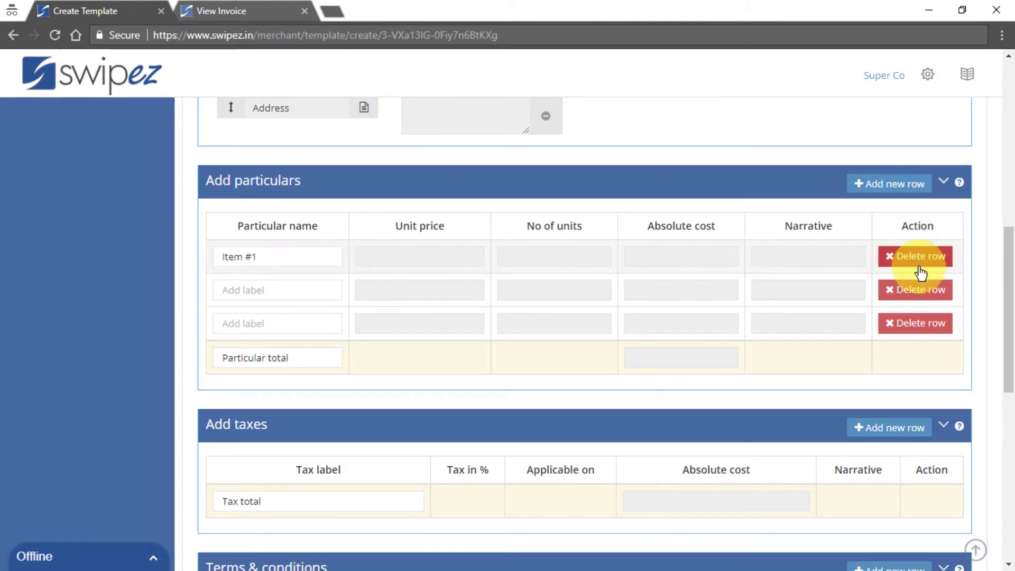
{"action": "left_click", "coordinate": [920, 294]}
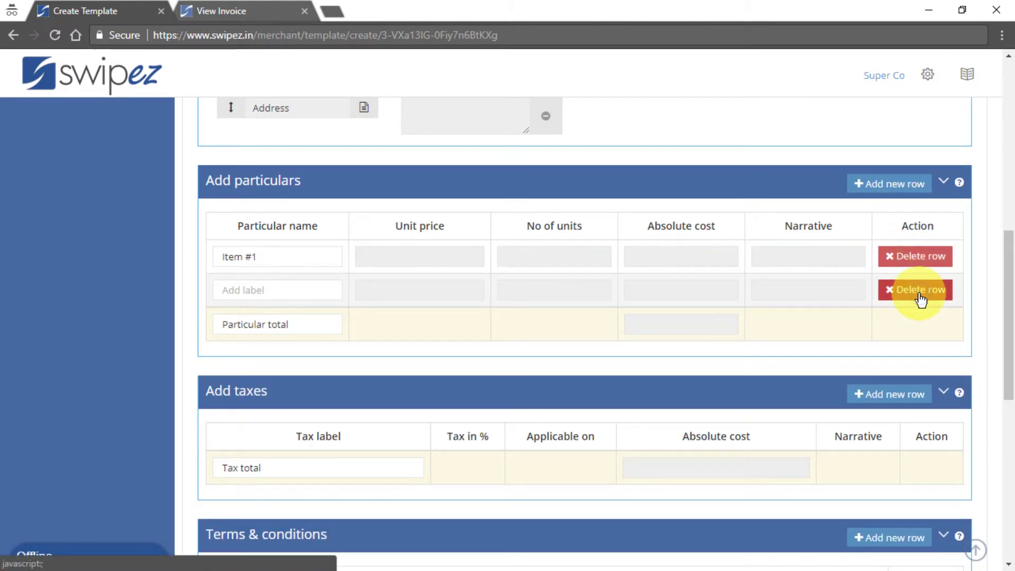
{"action": "left_click", "coordinate": [919, 291]}
{"action": "scroll", "coordinate": [823, 297], "scroll_direction": "down", "scroll_amount": 2}
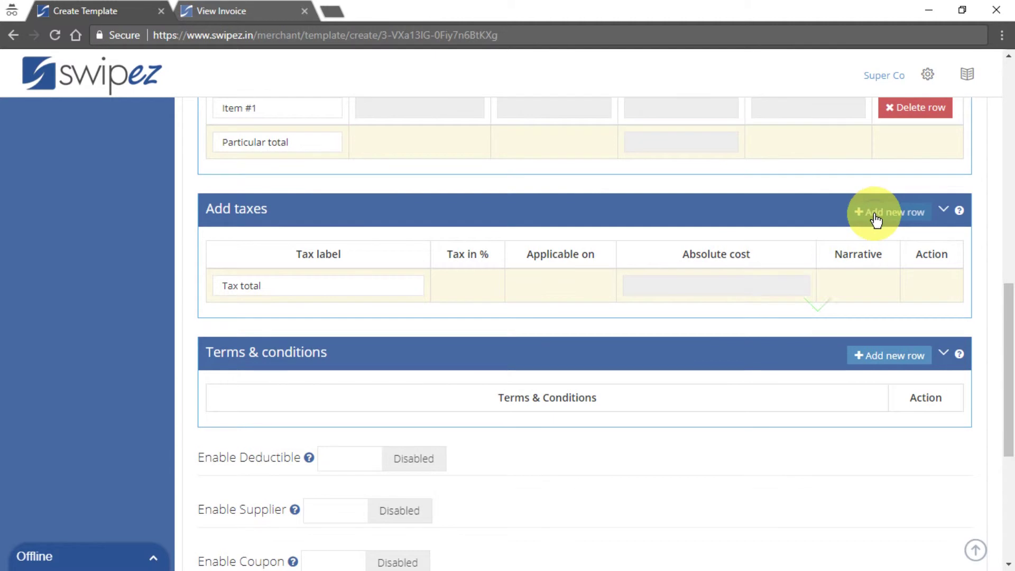
Add a CGST tax row at 9%.
{"action": "left_click", "coordinate": [882, 213]}
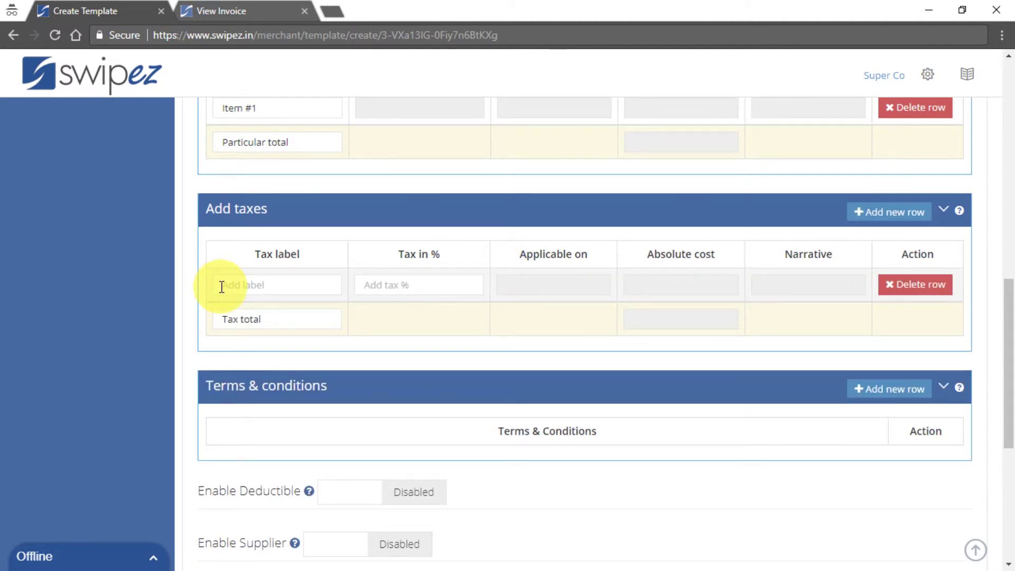
{"action": "left_click", "coordinate": [222, 287]}
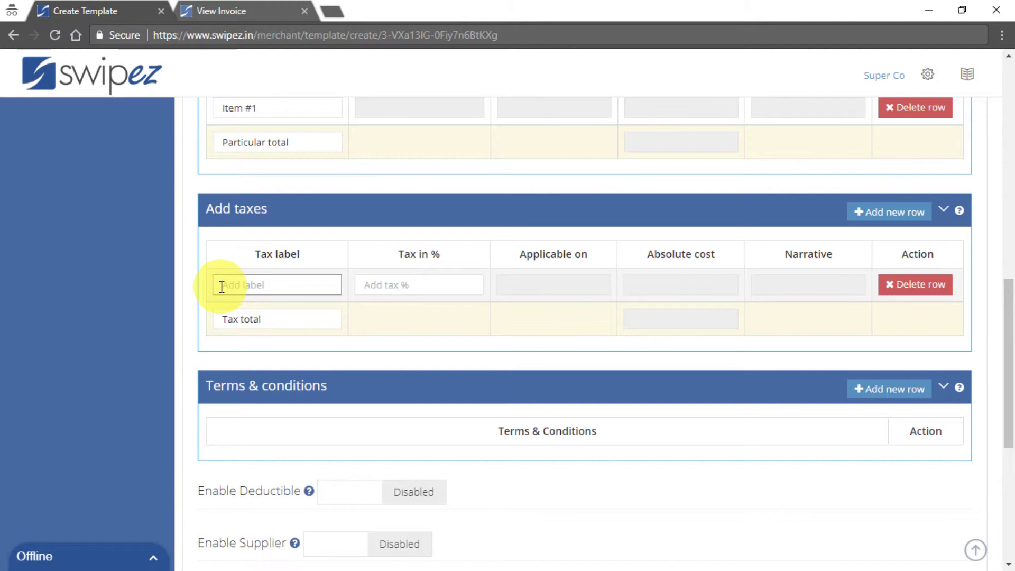
{"action": "type", "text": "CGST"}
{"action": "key", "text": "Tab"}
{"action": "type", "text": "9"}
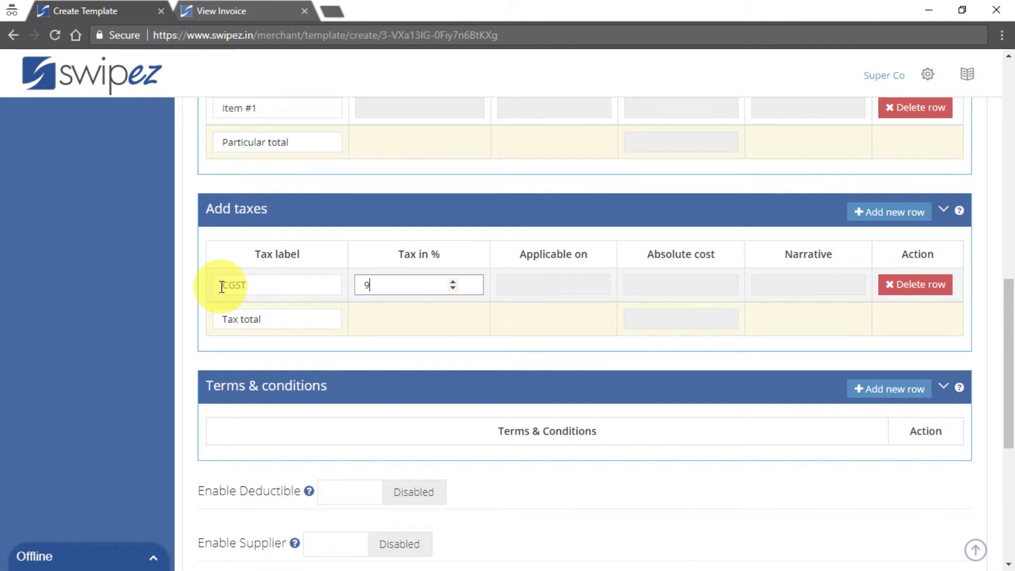
Add a second tax row for SGST at 9%.
{"action": "left_click", "coordinate": [894, 211]}
{"action": "left_click", "coordinate": [271, 316]}
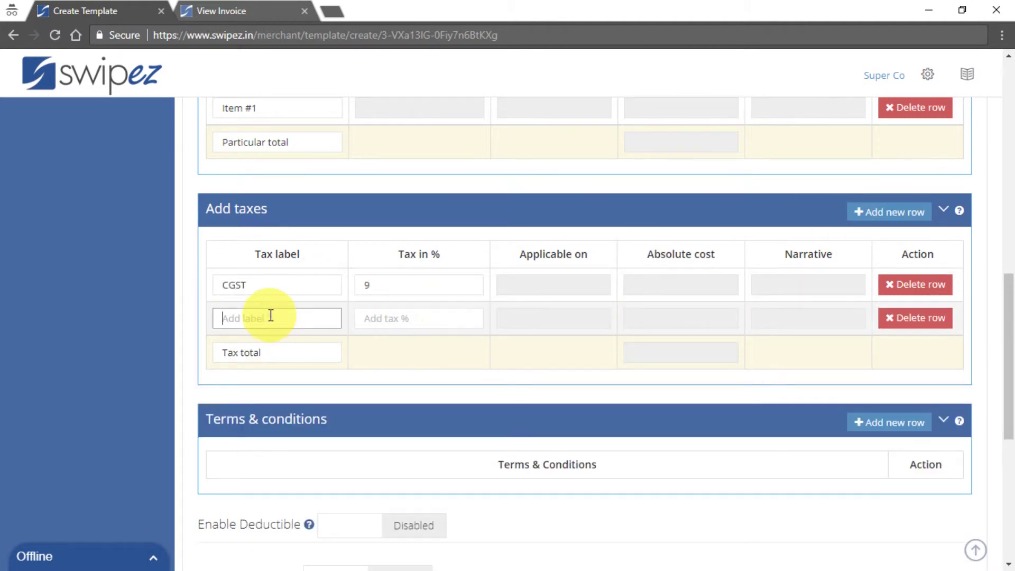
{"action": "type", "text": "SGST"}
{"action": "key", "text": "Tab"}
{"action": "type", "text": "9"}
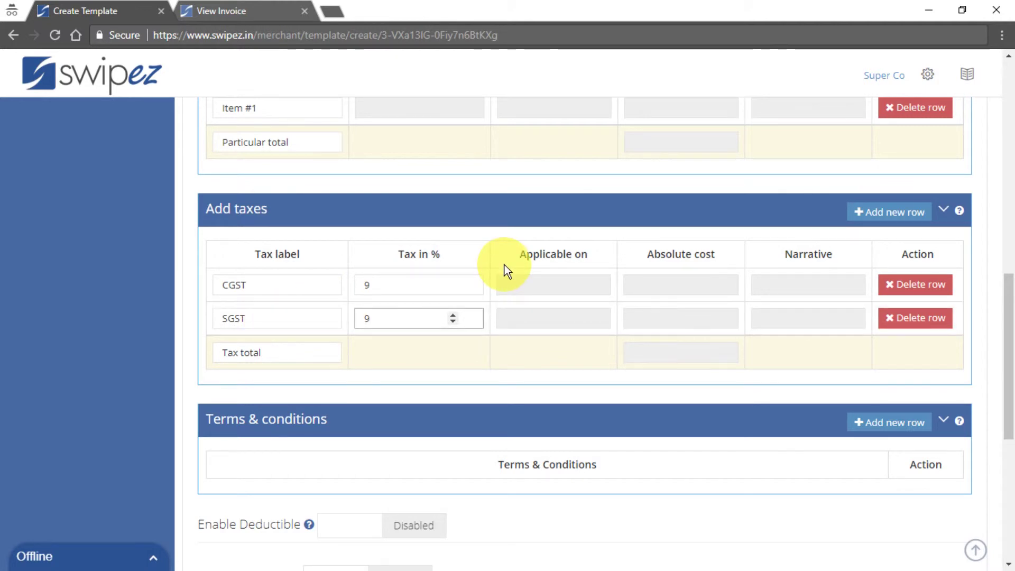
{"action": "scroll", "coordinate": [504, 265], "scroll_direction": "down", "scroll_amount": 3}
{"action": "scroll", "coordinate": [505, 265], "scroll_direction": "down", "scroll_amount": 1}
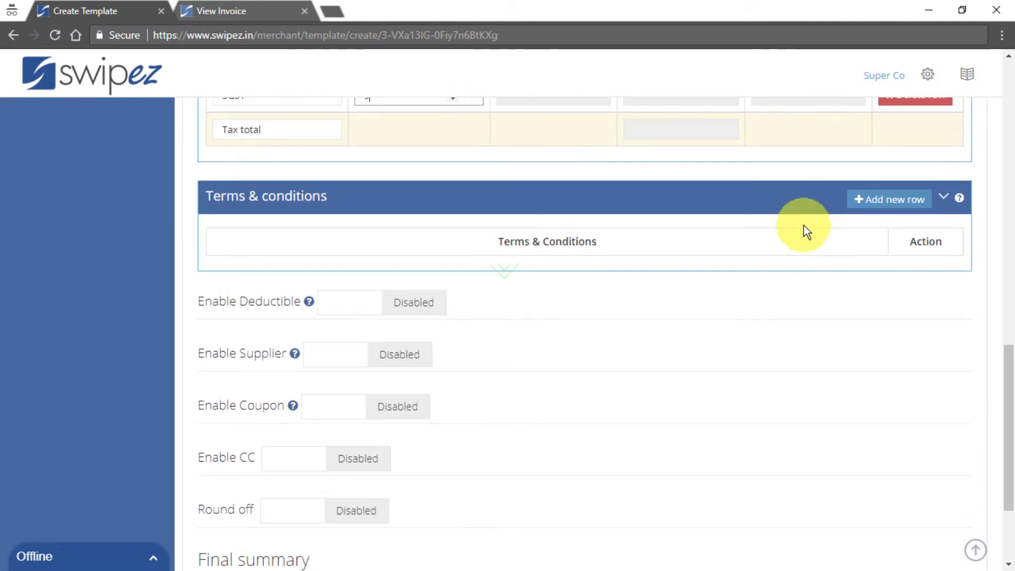
{"action": "left_click", "coordinate": [889, 199]}
{"action": "left_click", "coordinate": [487, 279]}
{"action": "type", "text": "Super C"}
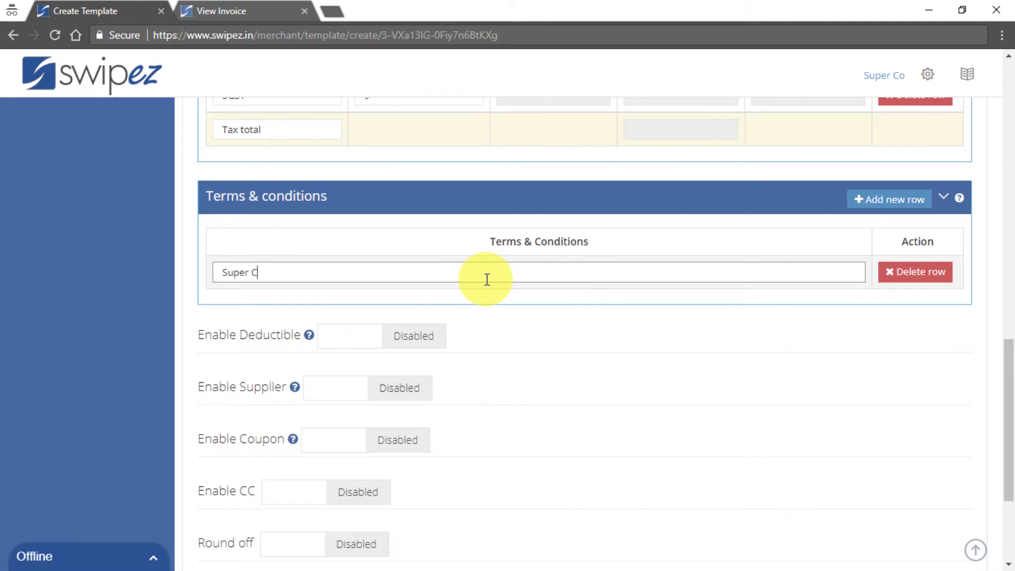
{"action": "type", "text": "o terms and conditions"}
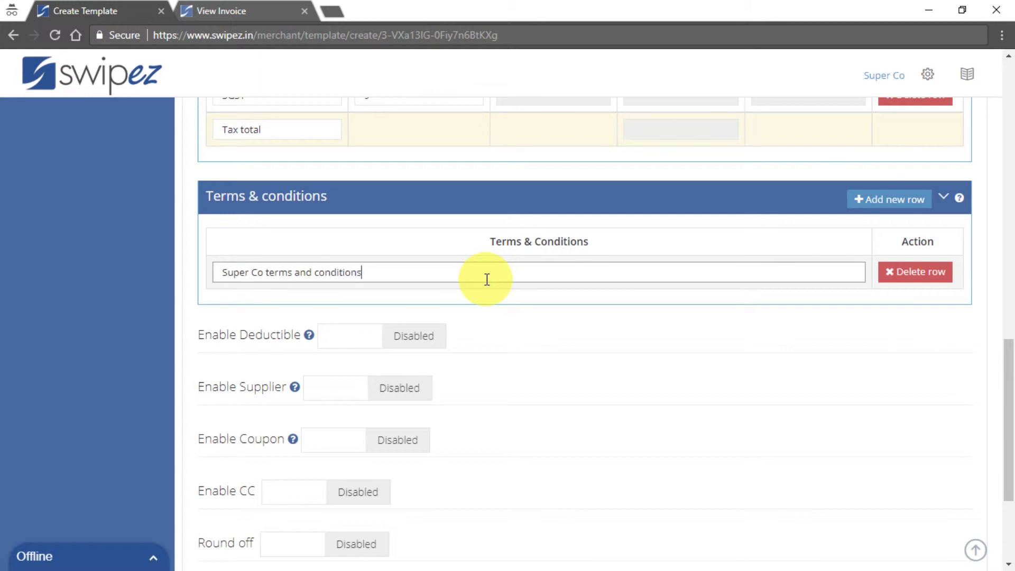
{"action": "left_click", "coordinate": [608, 309]}
{"action": "scroll", "coordinate": [605, 303], "scroll_direction": "down", "scroll_amount": 3}
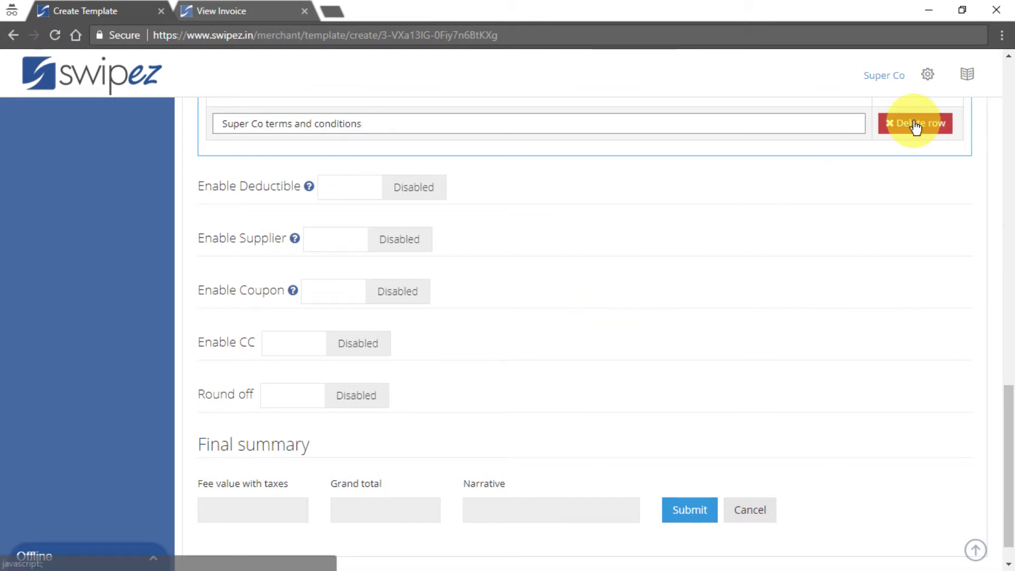
{"action": "left_click", "coordinate": [914, 123]}
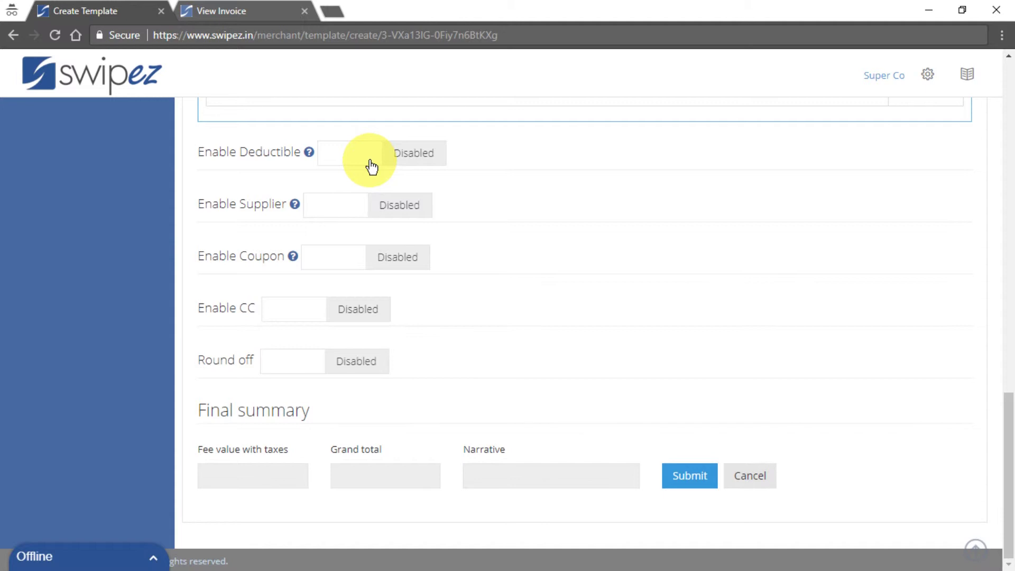
{"action": "left_click", "coordinate": [372, 168]}
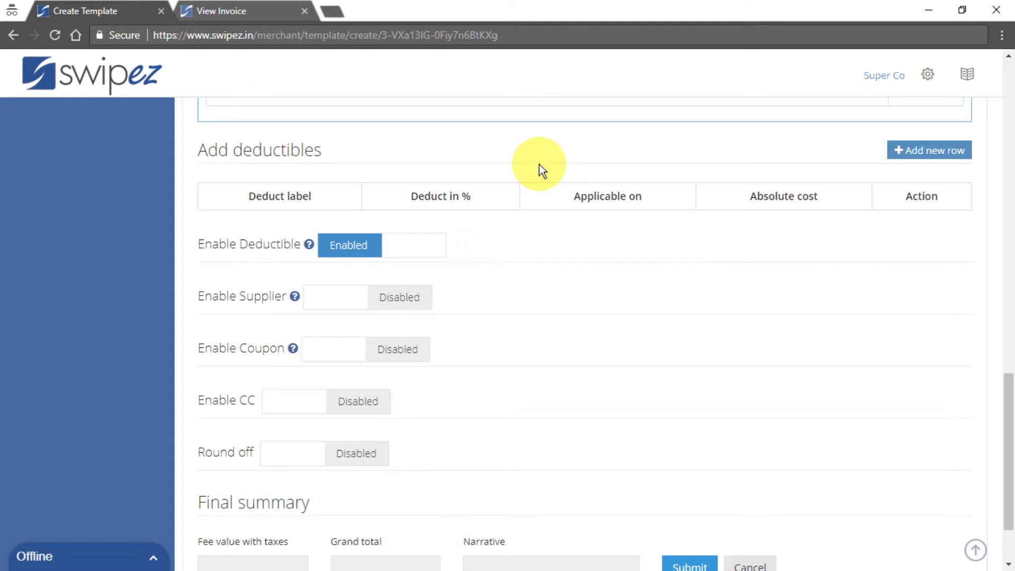
{"action": "left_click", "coordinate": [927, 154]}
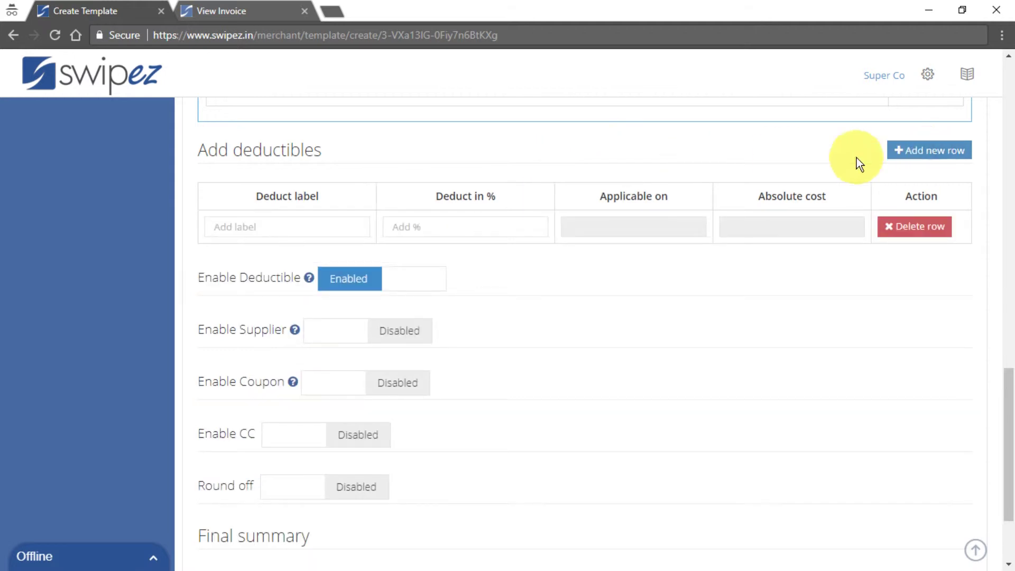
{"action": "left_click", "coordinate": [262, 233]}
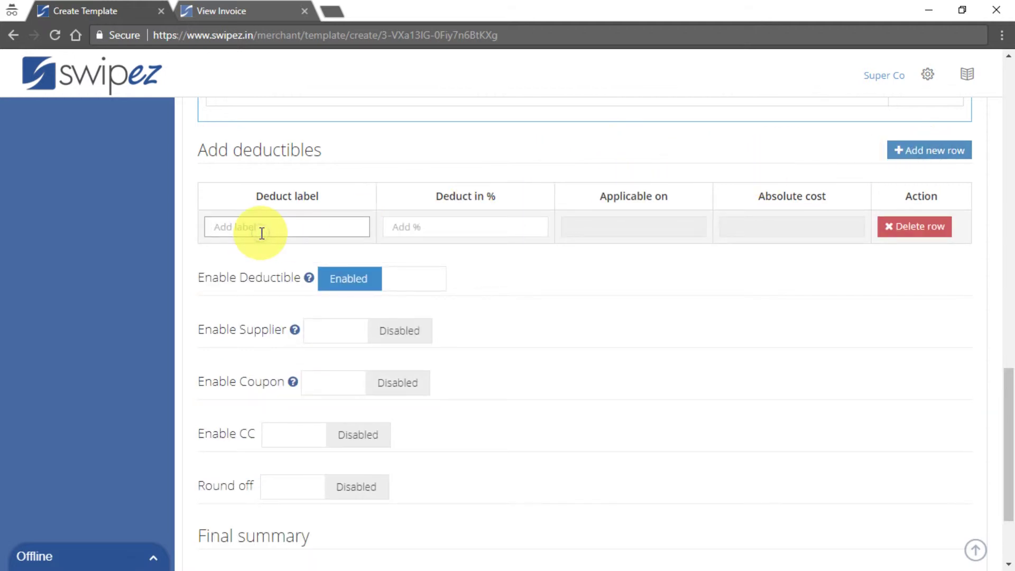
{"action": "type", "text": "TDS"}
{"action": "key", "text": "Tab"}
{"action": "type", "text": "2"}
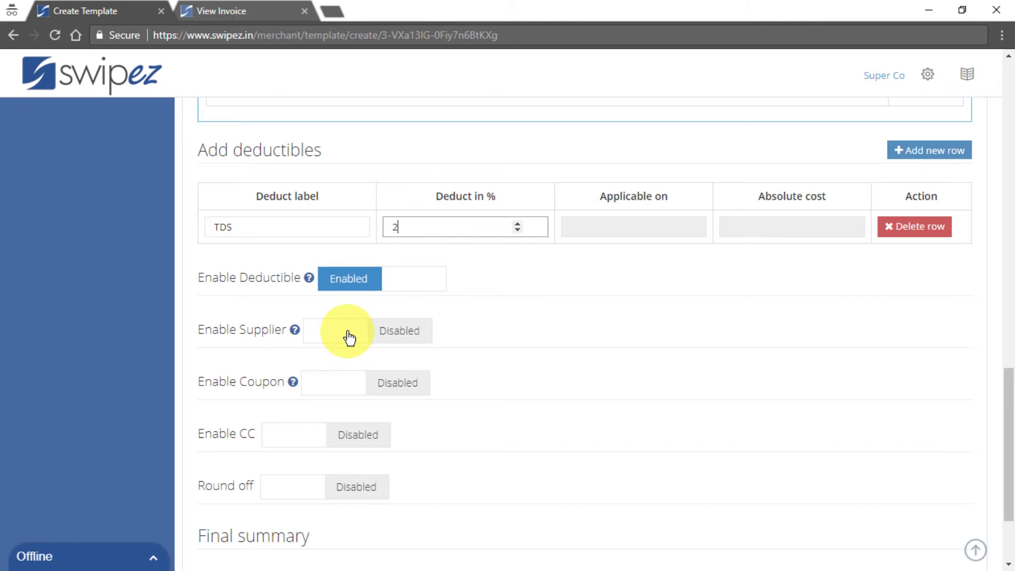
{"action": "left_click", "coordinate": [341, 278]}
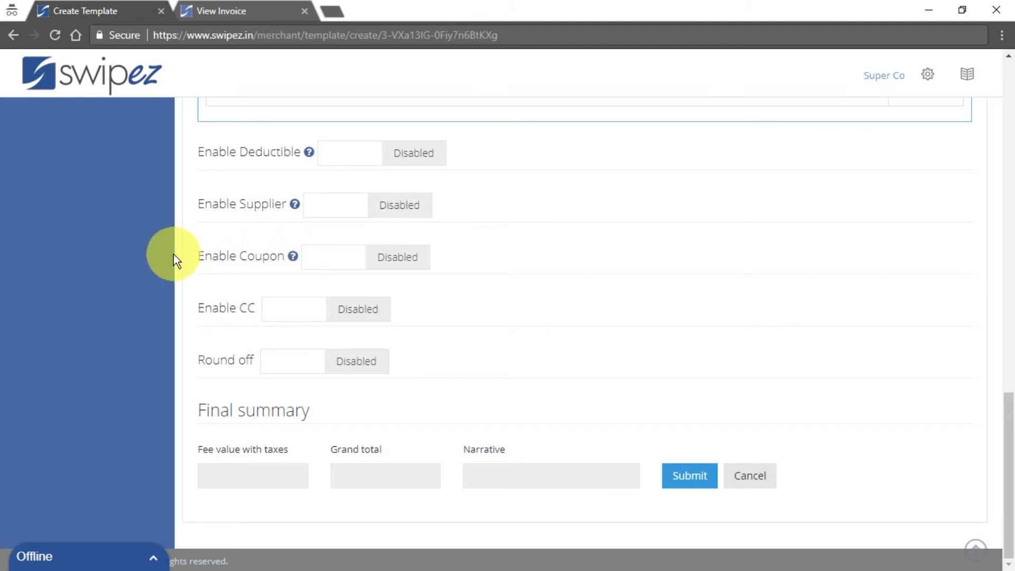
{"action": "scroll", "coordinate": [173, 255], "scroll_direction": "up", "scroll_amount": 20}
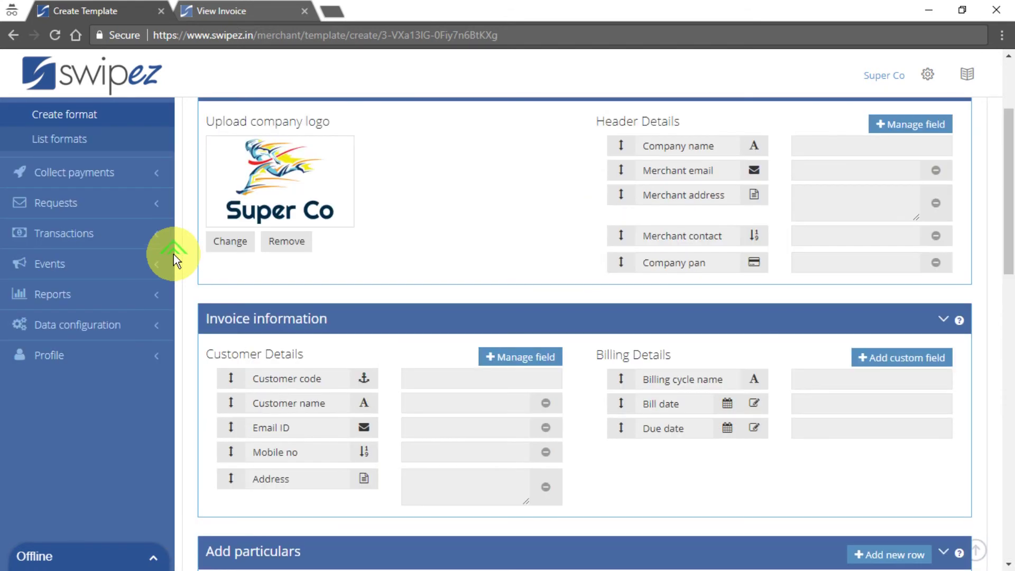
{"action": "left_click", "coordinate": [103, 329]}
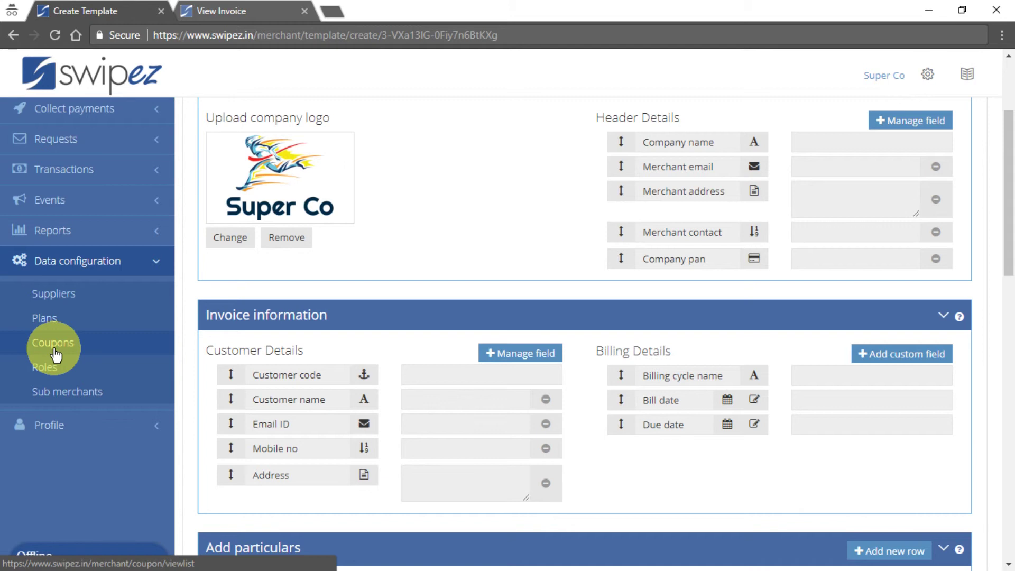
{"action": "scroll", "coordinate": [55, 353], "scroll_direction": "down", "scroll_amount": 15}
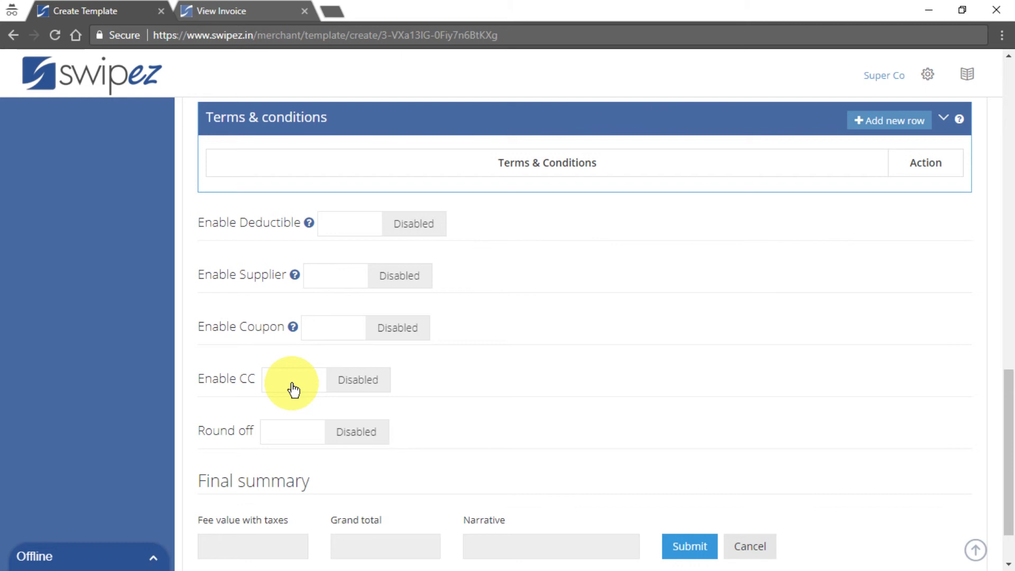
{"action": "left_click", "coordinate": [294, 390]}
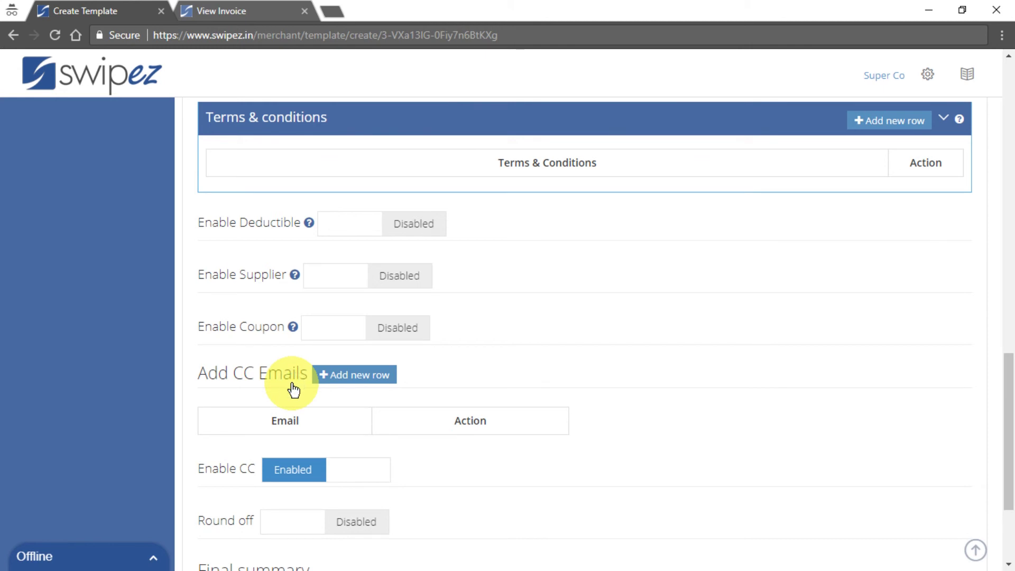
{"action": "left_click", "coordinate": [339, 377]}
{"action": "left_click", "coordinate": [283, 451]}
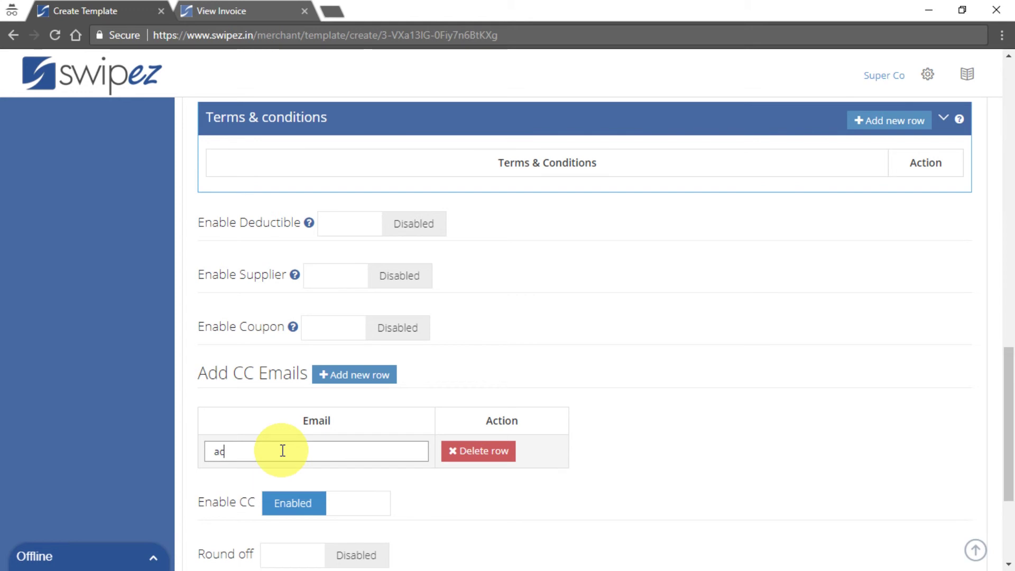
{"action": "scroll", "coordinate": [564, 399], "scroll_direction": "down", "scroll_amount": 4}
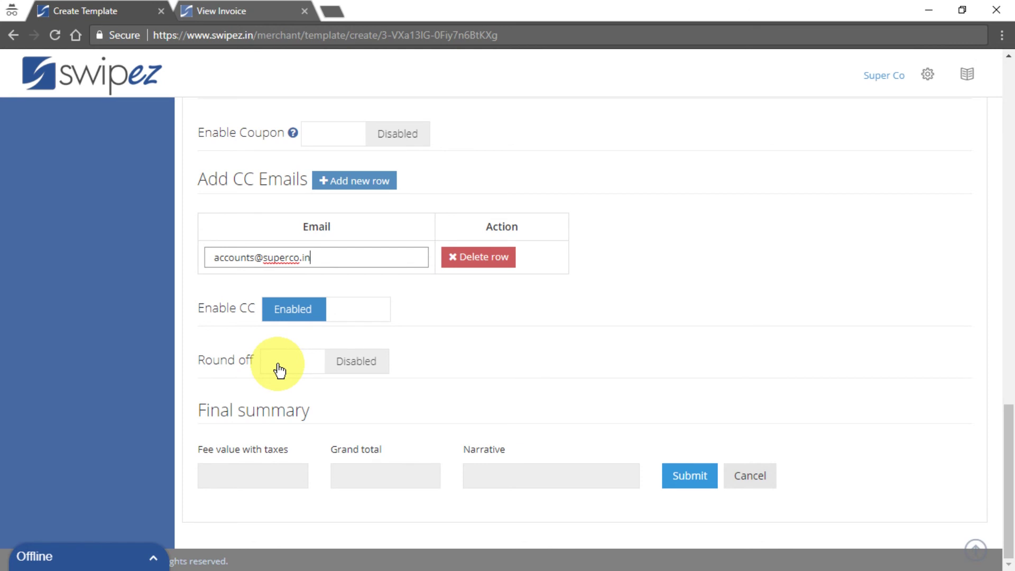
{"action": "left_click", "coordinate": [496, 259]}
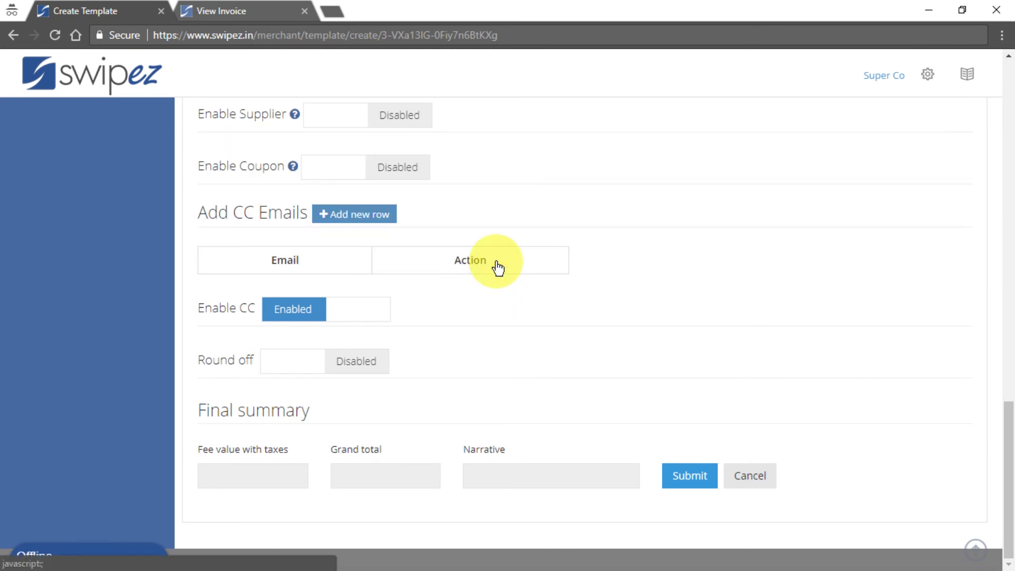
{"action": "left_click", "coordinate": [312, 308]}
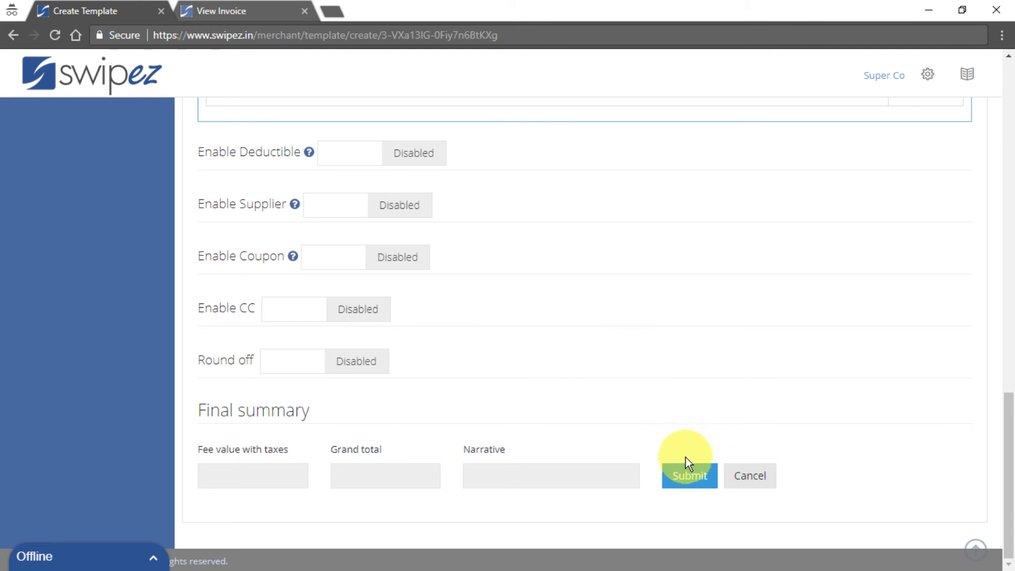
Submit the template, review its preview, and open List formats showing 'First format'.
{"action": "left_click", "coordinate": [688, 482]}
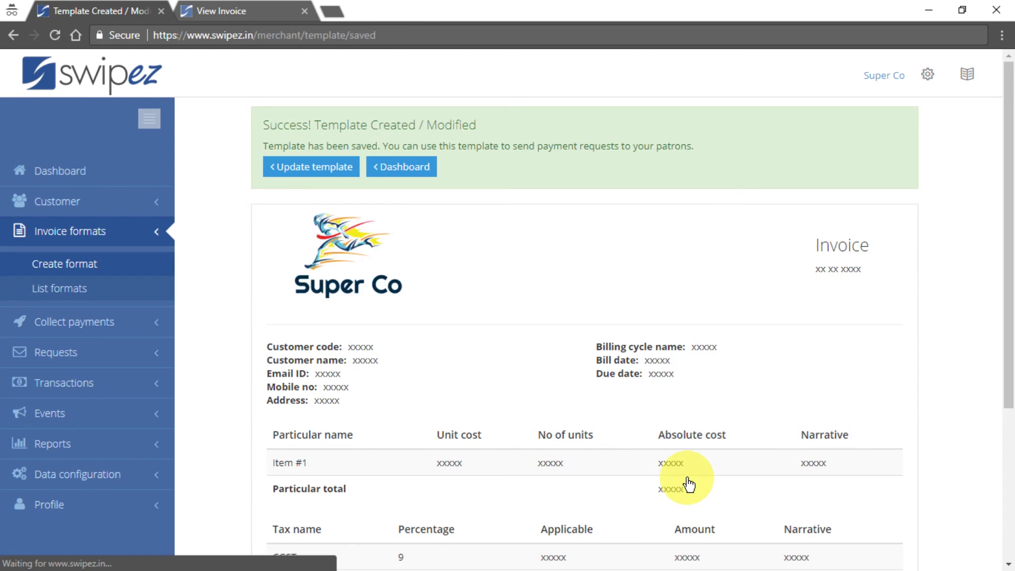
{"action": "scroll", "coordinate": [690, 444], "scroll_direction": "down", "scroll_amount": 4}
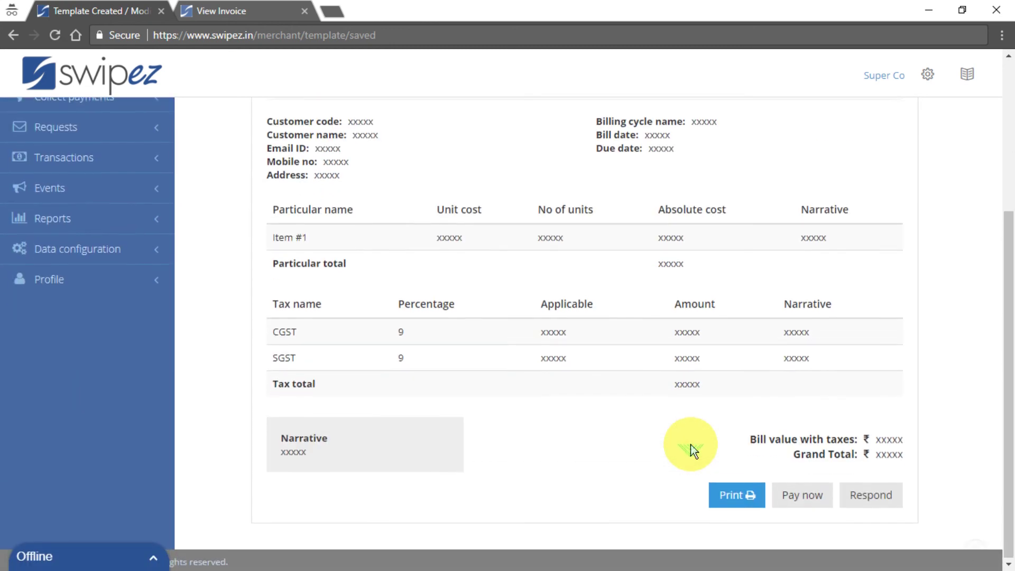
{"action": "scroll", "coordinate": [691, 445], "scroll_direction": "up", "scroll_amount": 4}
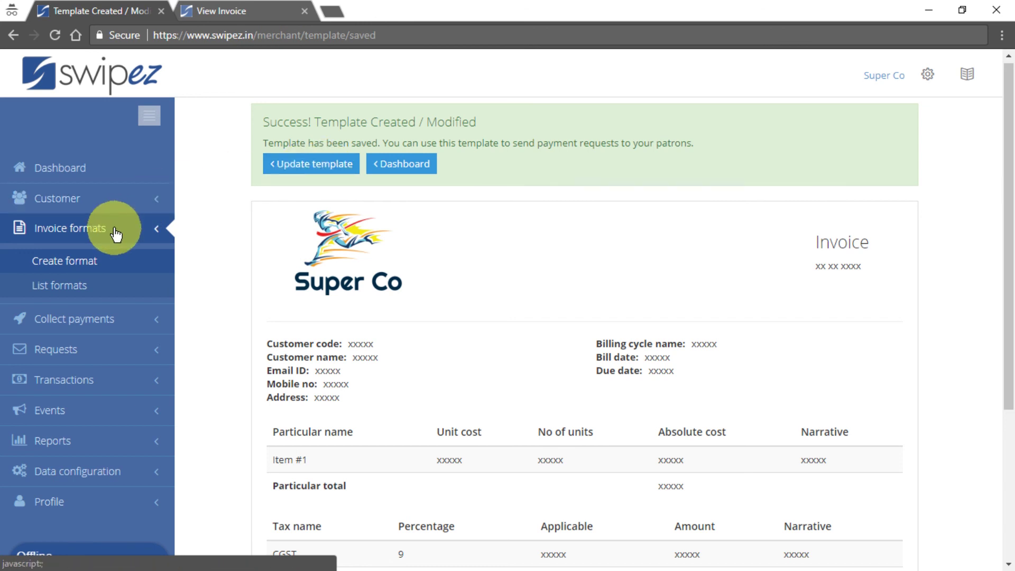
{"action": "left_click", "coordinate": [63, 288]}
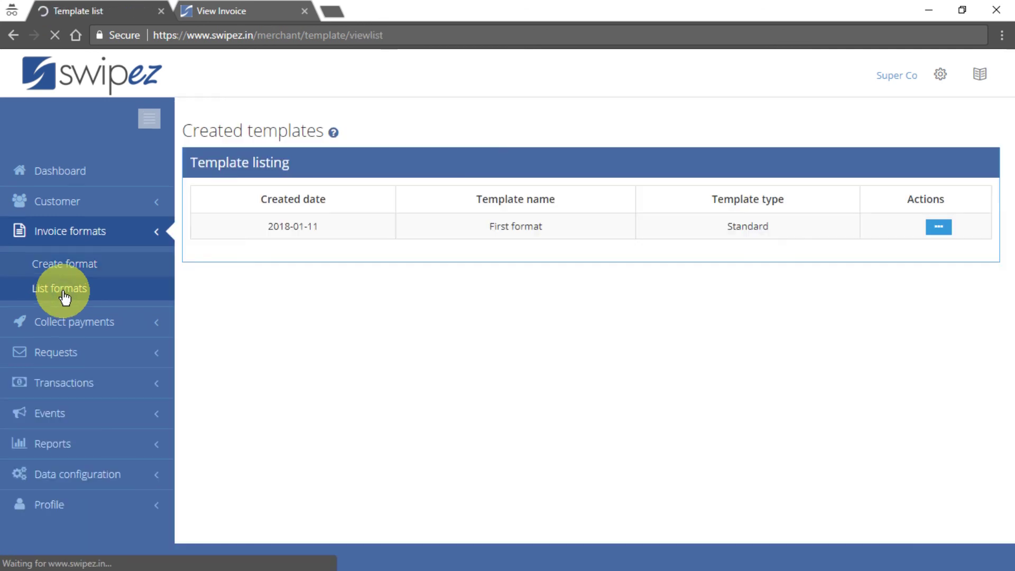